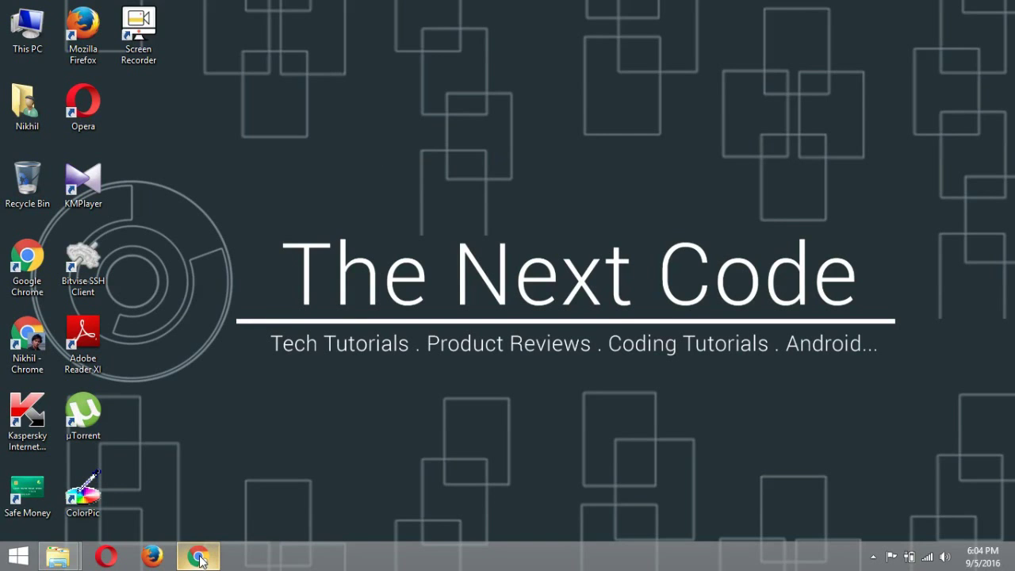
- Search Google in Chrome for 'download java jdk'
{"action": "left_click", "coordinate": [200, 558]}
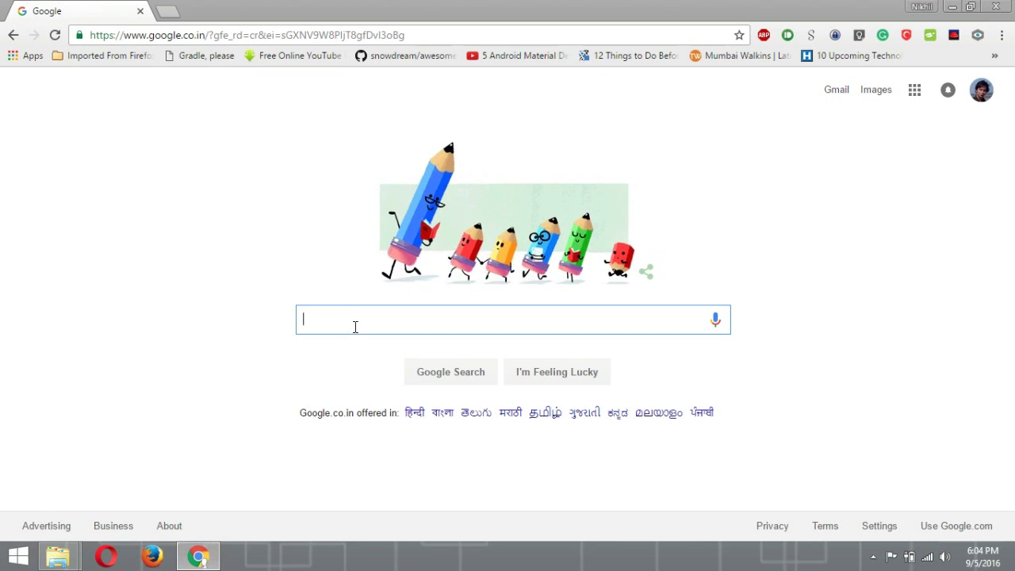
{"action": "type", "text": "dow"}
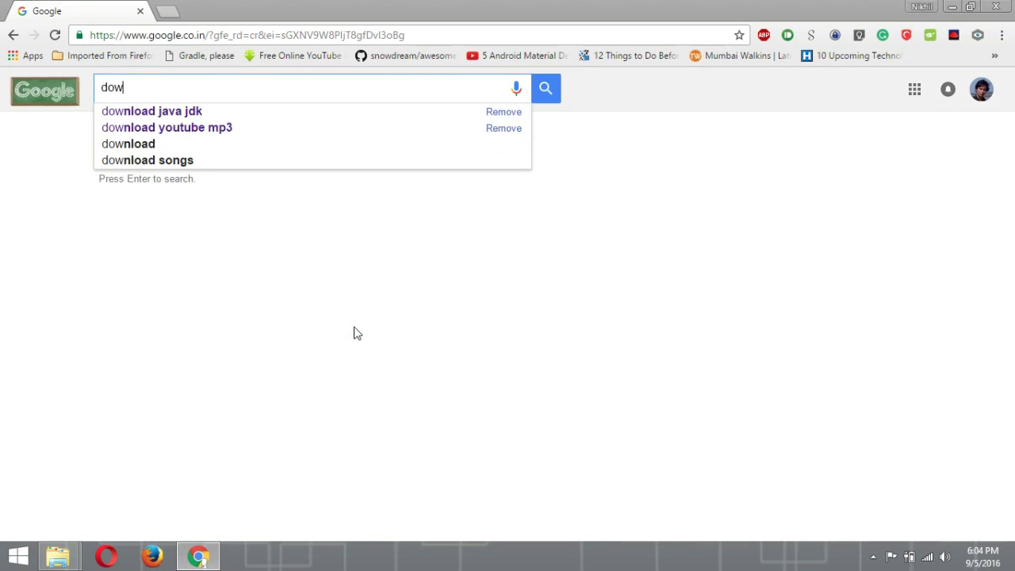
{"action": "type", "text": "nload java "}
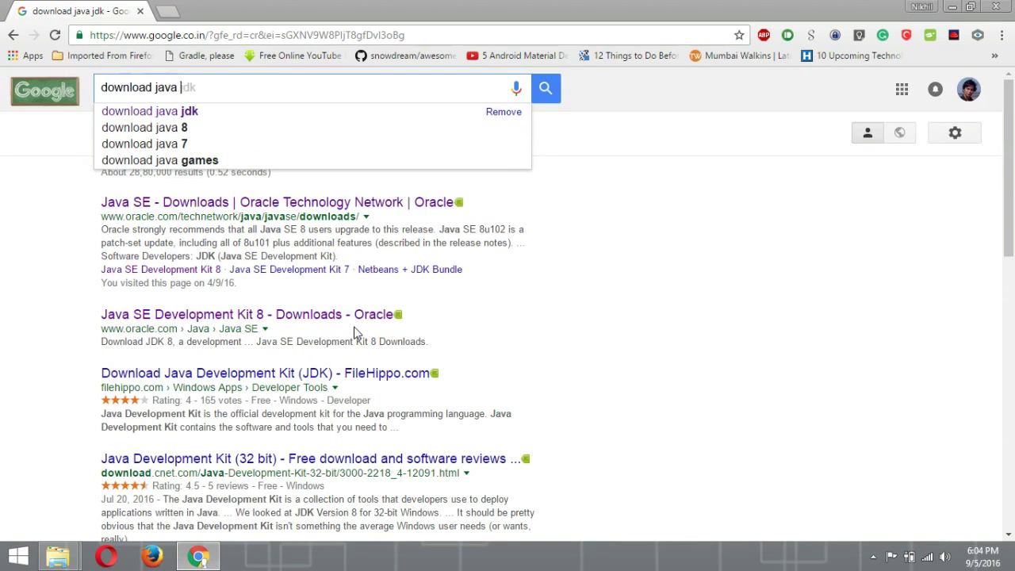
{"action": "type", "text": "jdk"}
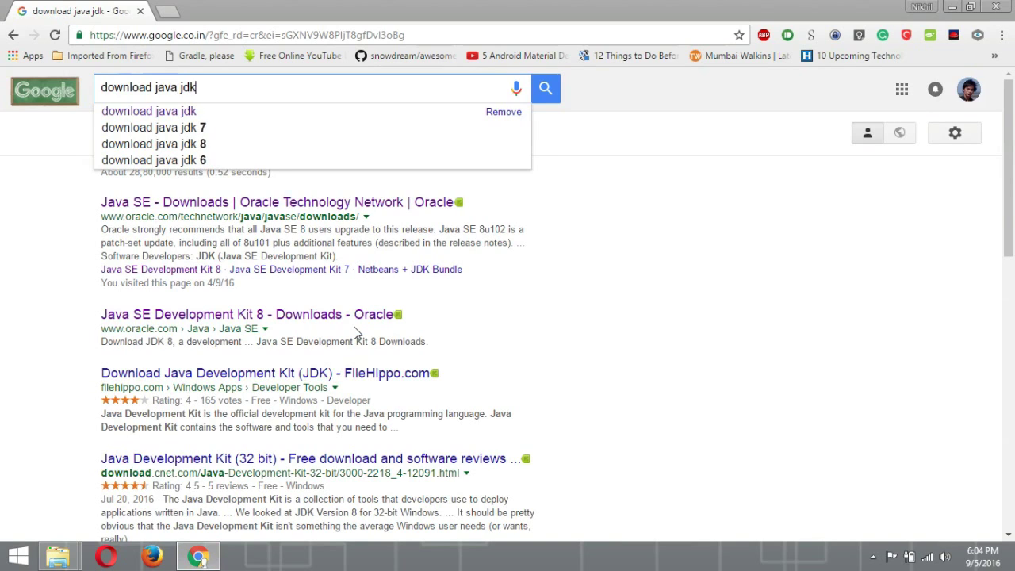
{"action": "key", "text": "Return"}
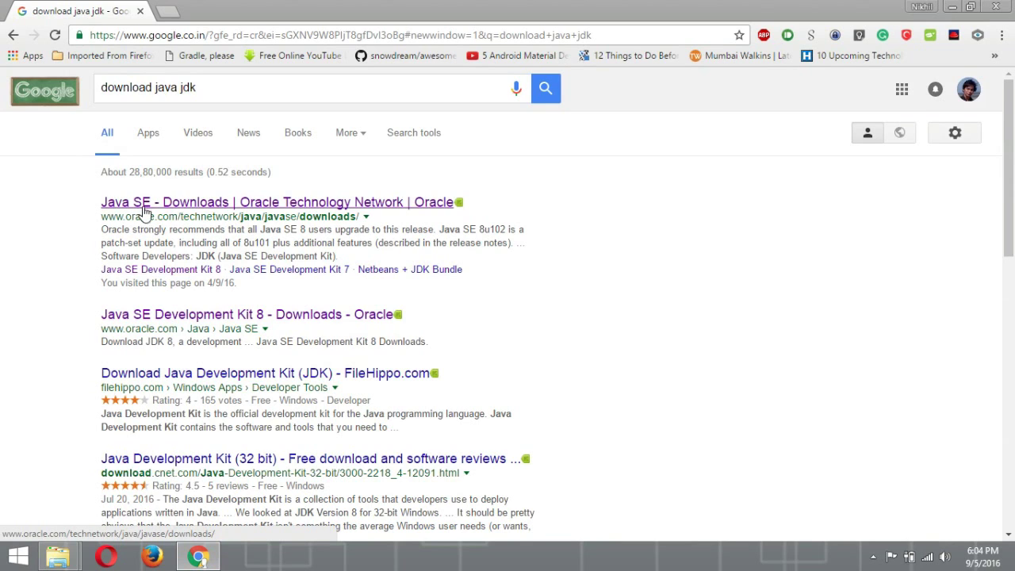
- Open the 'Java SE - Downloads | Oracle Technology Network' result in a new tab and view its download options
{"action": "left_click", "coordinate": [236, 206]}
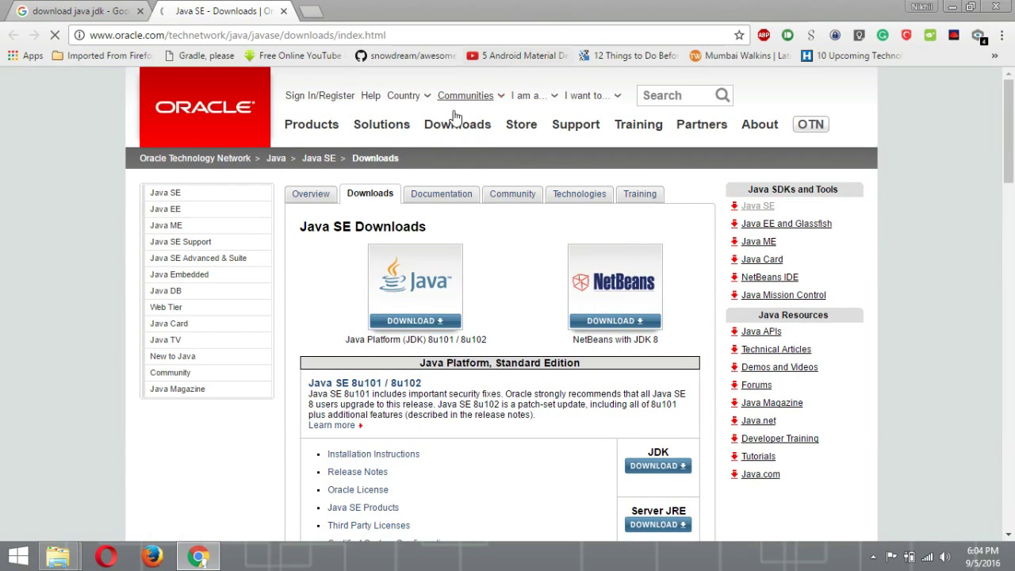
{"action": "left_click", "coordinate": [32, 12]}
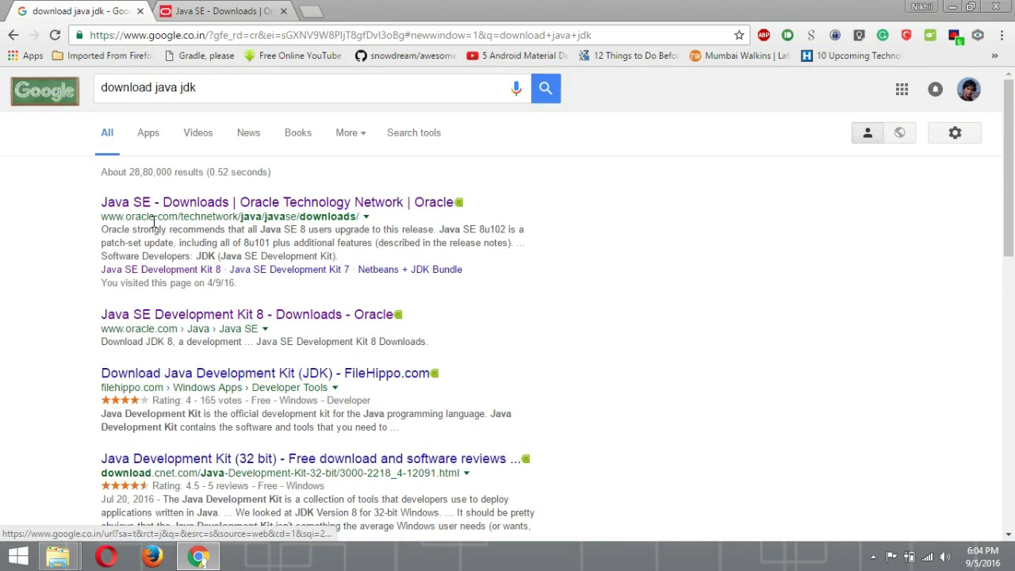
{"action": "left_click", "coordinate": [223, 10]}
{"action": "scroll", "coordinate": [486, 337], "scroll_direction": "down", "scroll_amount": 2}
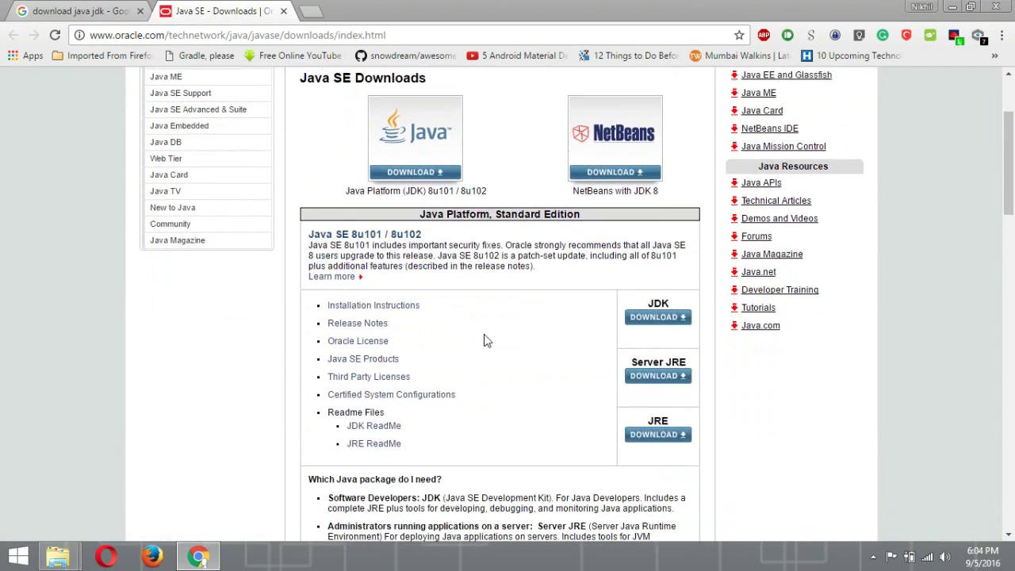
- Go to the JDK download page and look over the 8u101 and 8u102 installer tables
{"action": "left_click", "coordinate": [655, 318]}
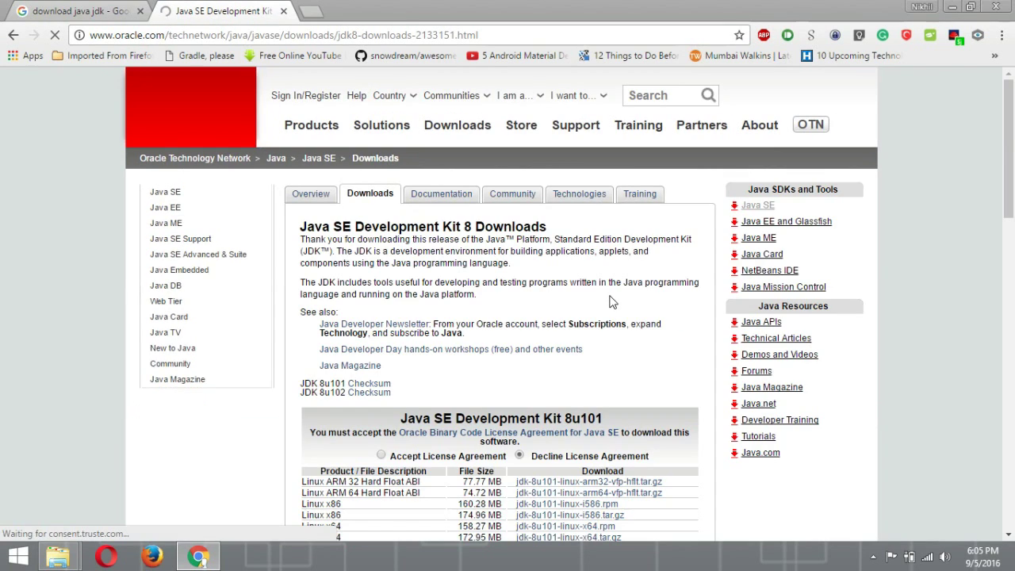
{"action": "scroll", "coordinate": [537, 283], "scroll_direction": "down", "scroll_amount": 2}
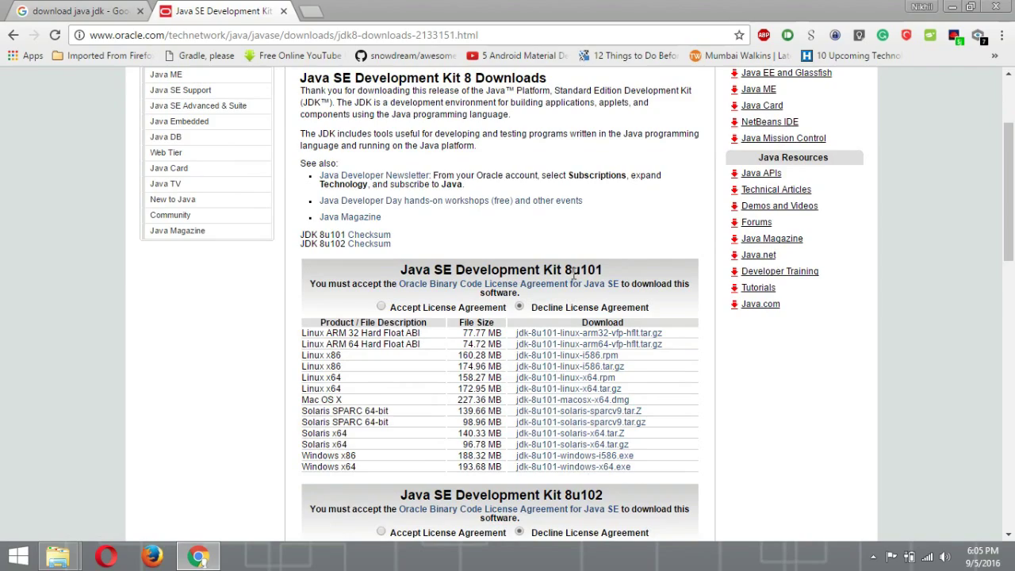
{"action": "scroll", "coordinate": [601, 270], "scroll_direction": "down", "scroll_amount": 10}
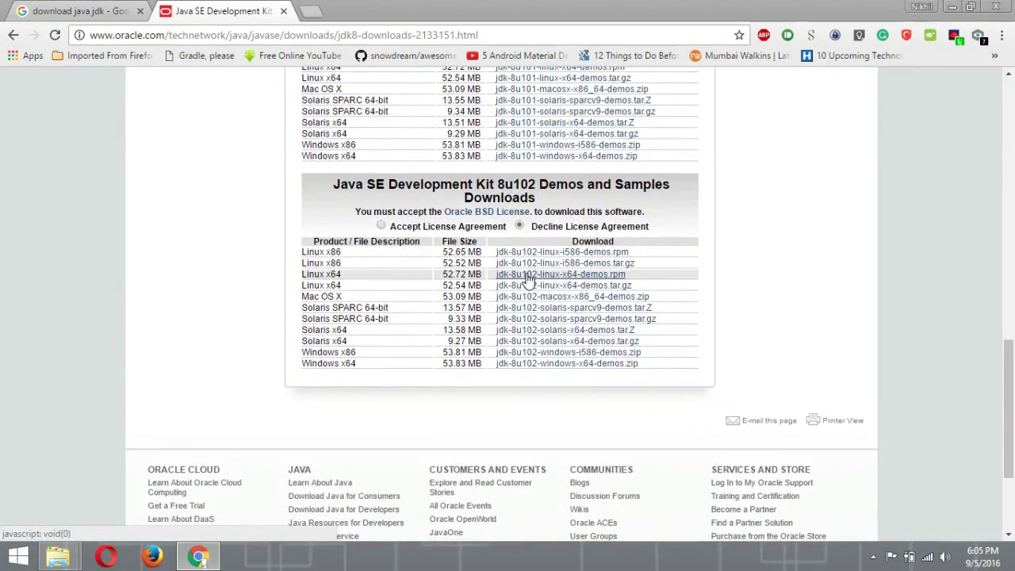
{"action": "scroll", "coordinate": [528, 279], "scroll_direction": "up", "scroll_amount": 9}
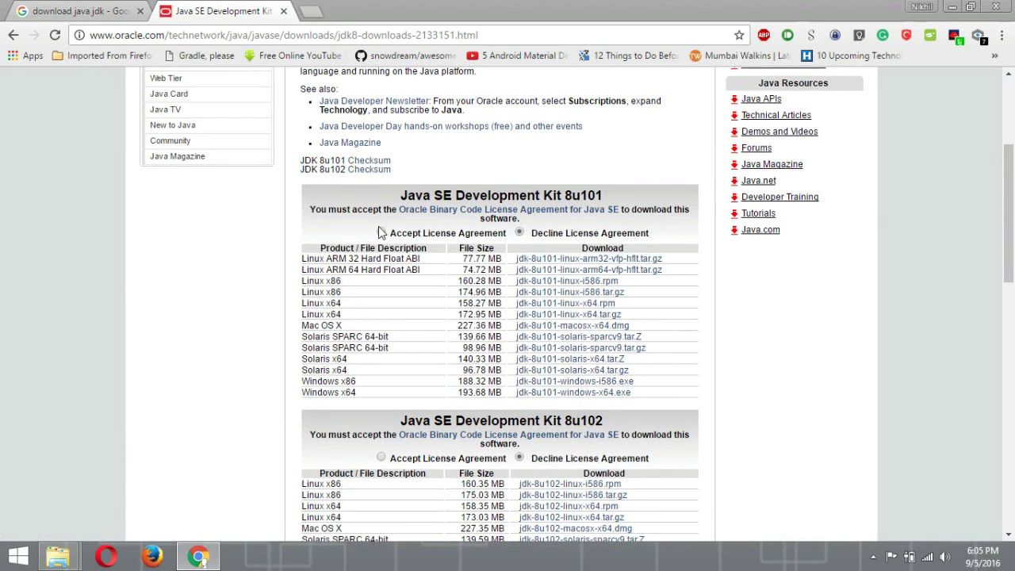
{"action": "scroll", "coordinate": [379, 227], "scroll_direction": "down", "scroll_amount": 1}
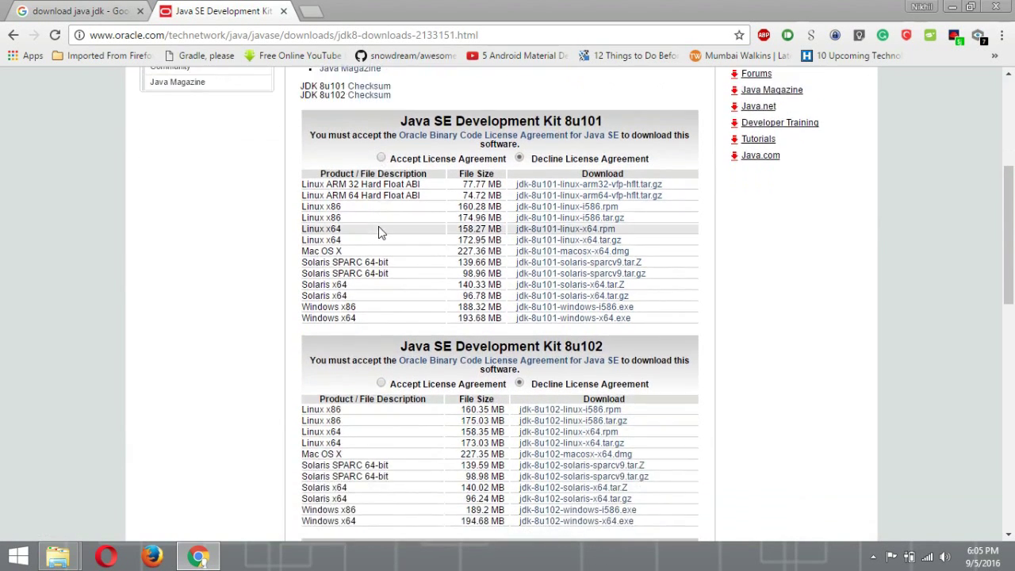
{"action": "scroll", "coordinate": [389, 230], "scroll_direction": "up", "scroll_amount": 1}
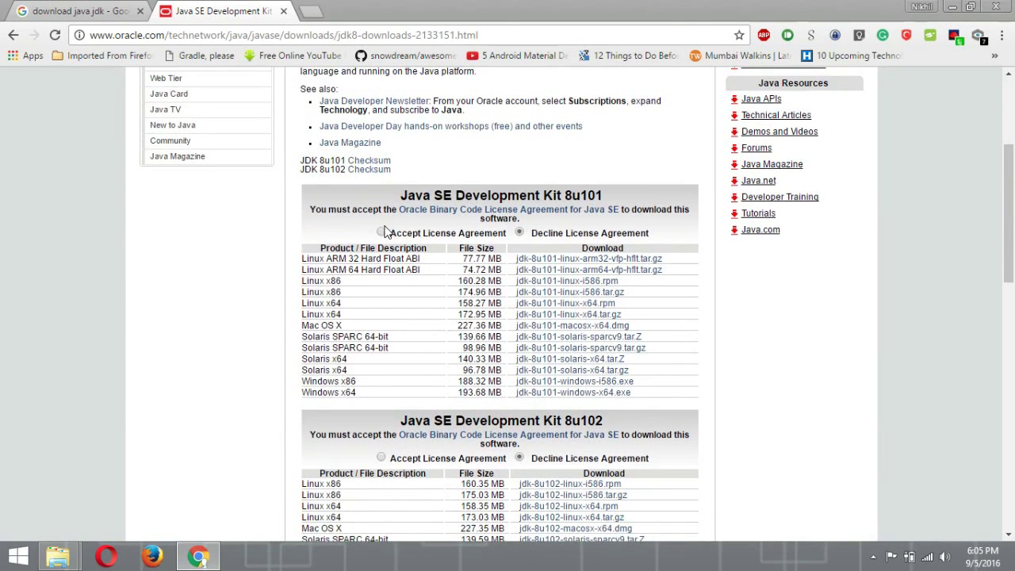
- Accept the license agreement for JDK 8u101, then compare the 8u101 and 8u102 headings
{"action": "left_click", "coordinate": [382, 232]}
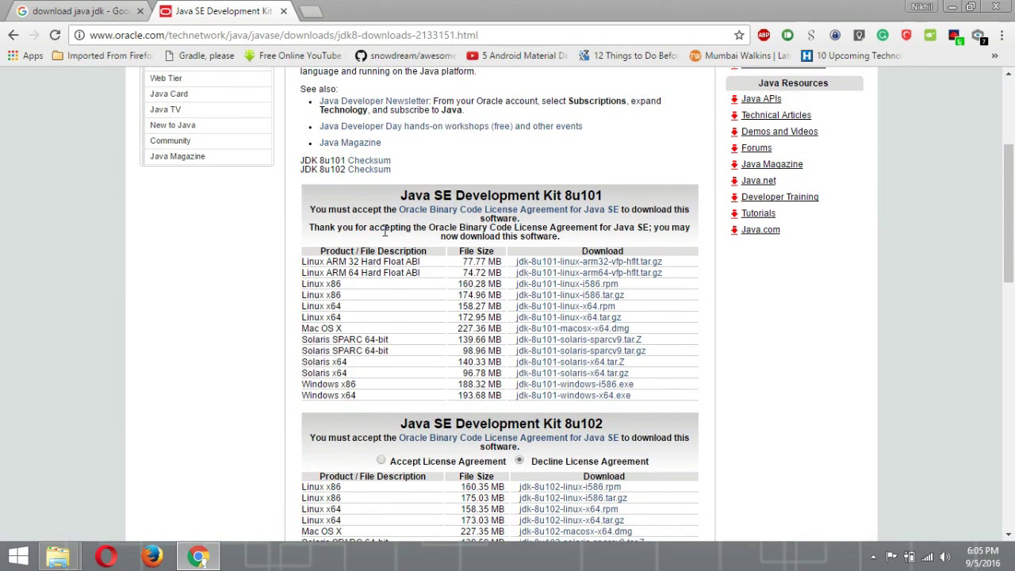
{"action": "scroll", "coordinate": [385, 232], "scroll_direction": "down", "scroll_amount": 1}
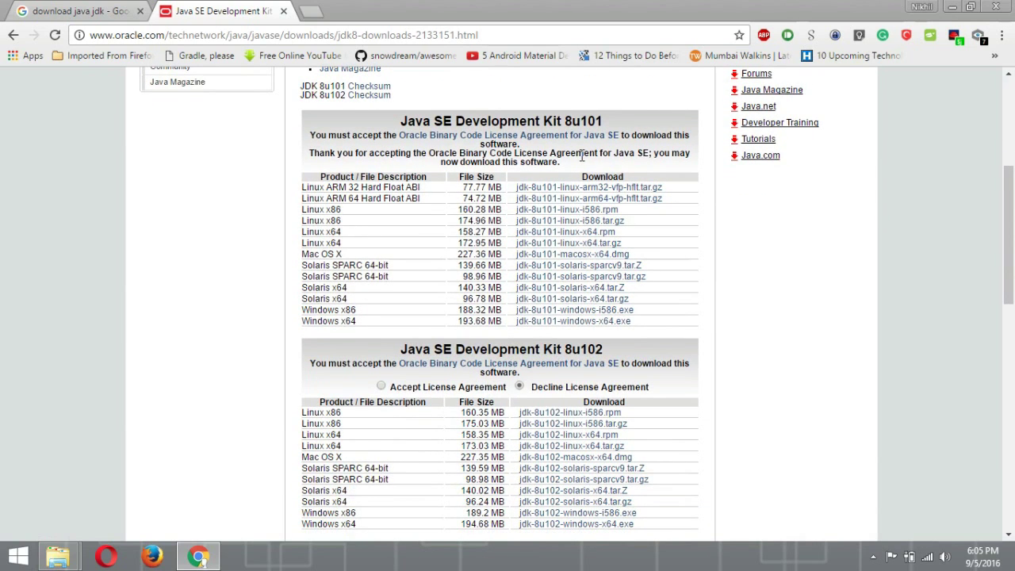
{"action": "scroll", "coordinate": [582, 155], "scroll_direction": "down", "scroll_amount": 4}
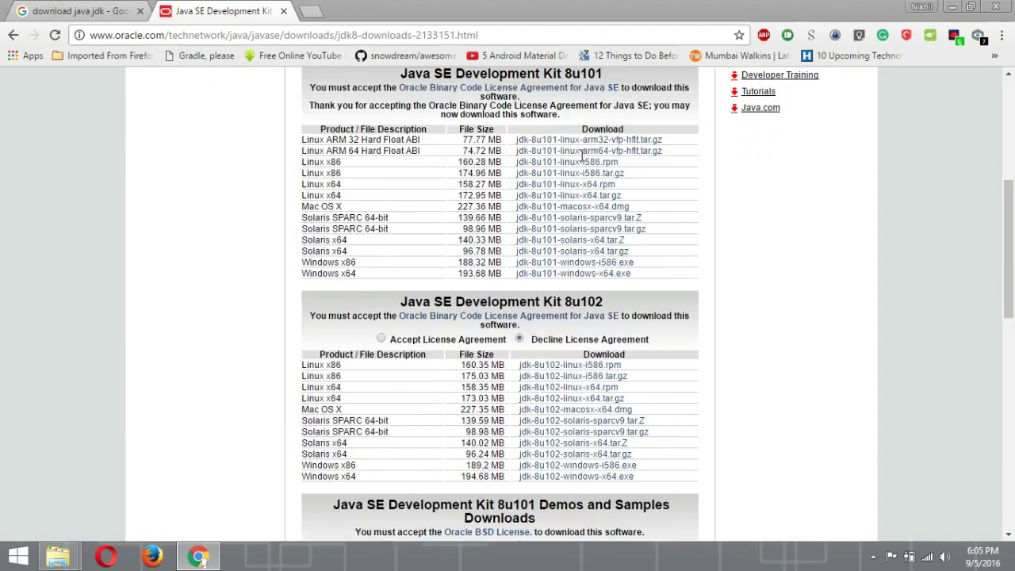
{"action": "scroll", "coordinate": [582, 158], "scroll_direction": "up", "scroll_amount": 5}
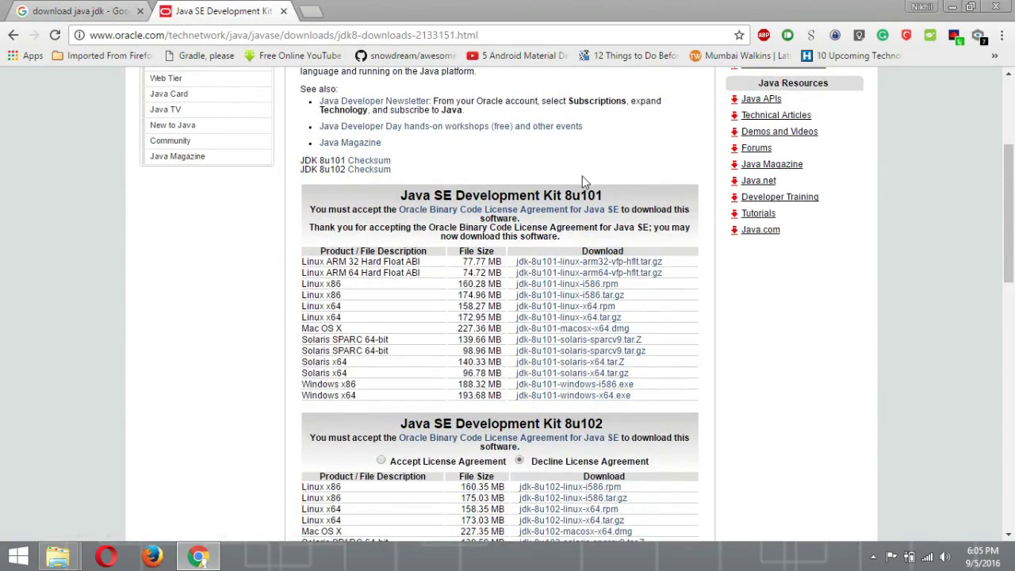
{"action": "left_click_drag", "start_coordinate": [581, 195], "coordinate": [613, 195]}
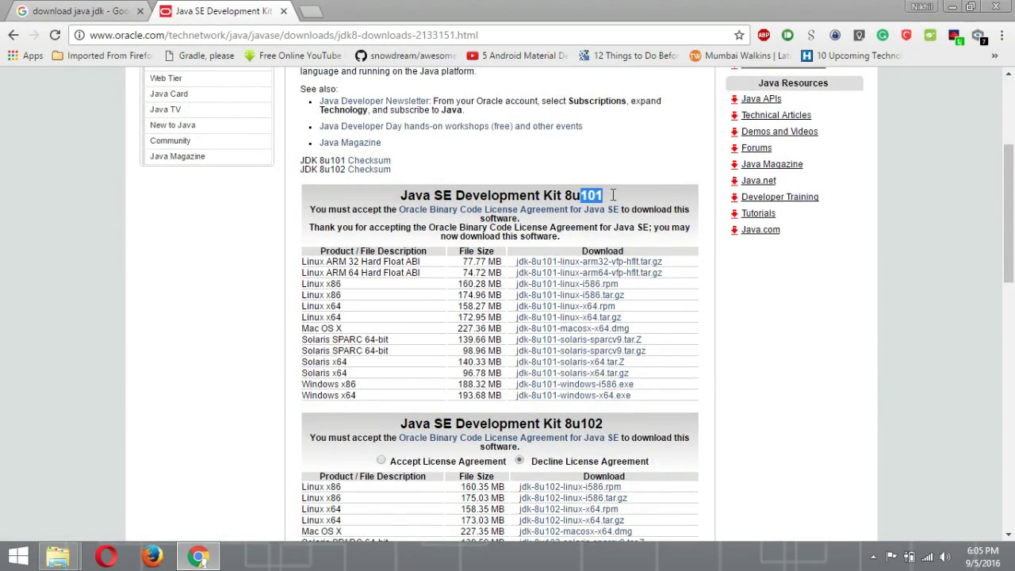
{"action": "left_click", "coordinate": [569, 195]}
{"action": "scroll", "coordinate": [602, 428], "scroll_direction": "down", "scroll_amount": 3}
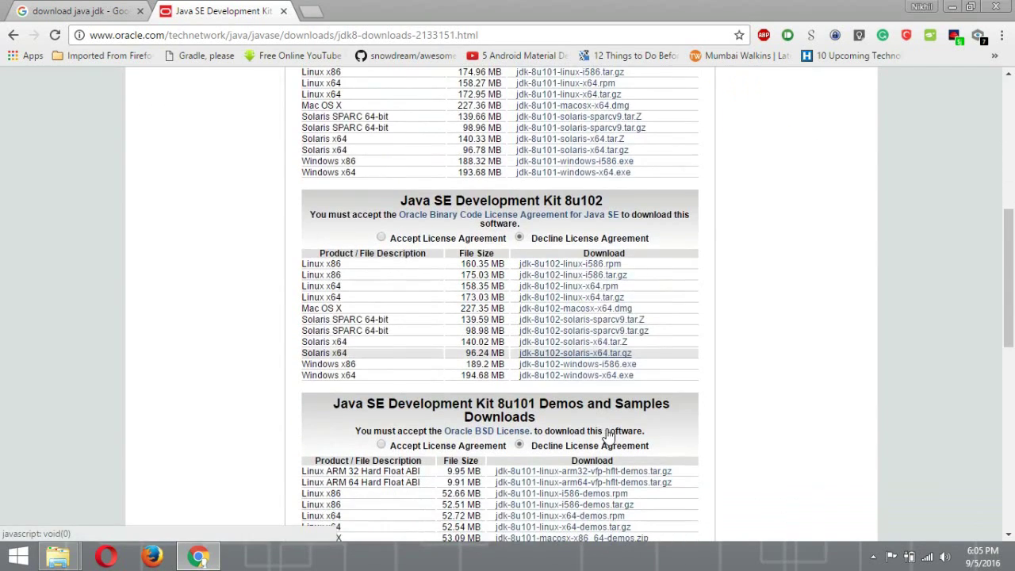
{"action": "scroll", "coordinate": [610, 421], "scroll_direction": "up", "scroll_amount": 2}
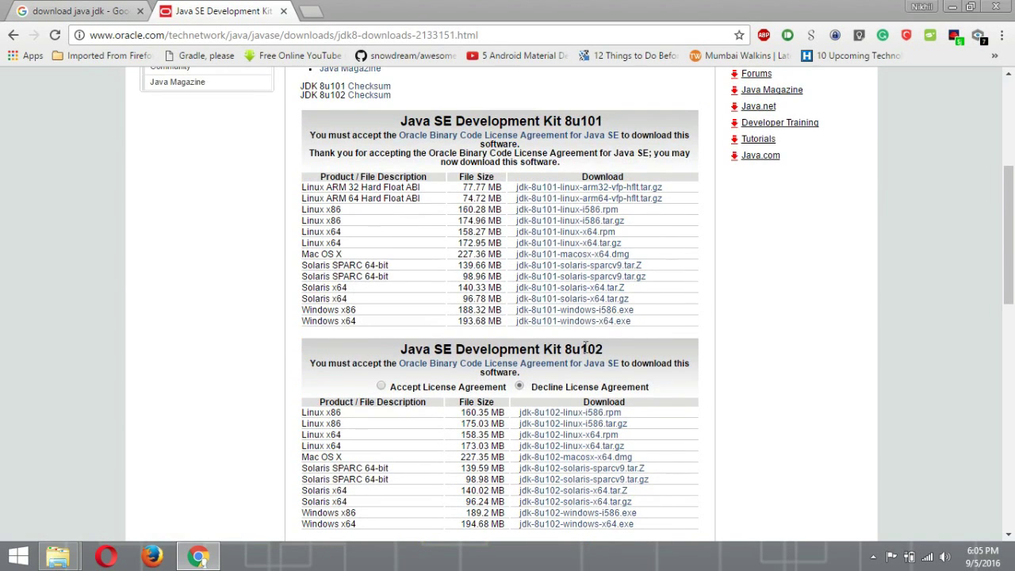
{"action": "left_click_drag", "start_coordinate": [606, 351], "coordinate": [403, 349]}
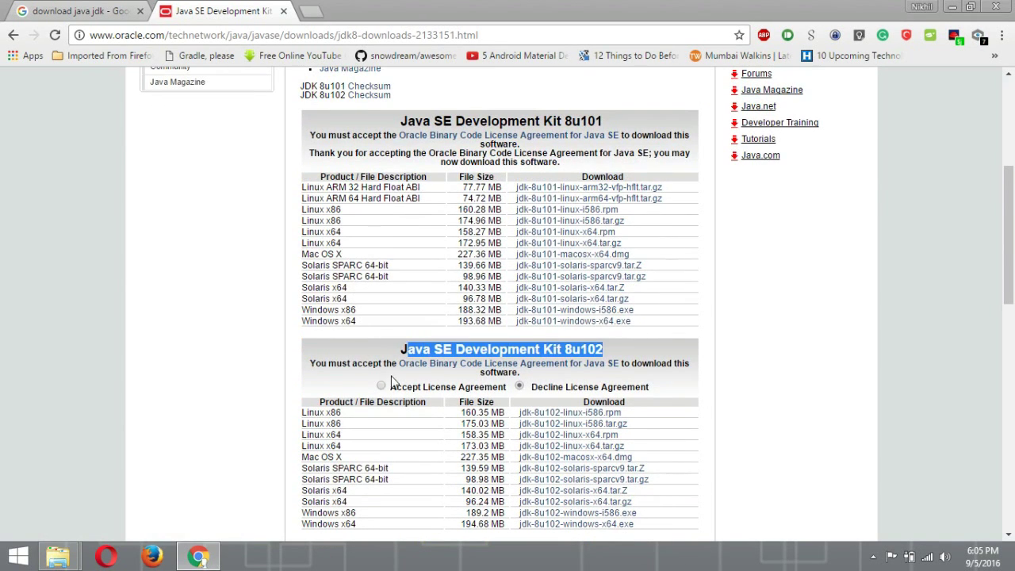
- Accept the license agreement for JDK 8u102 and inspect its Windows x86 installer row
{"action": "left_click", "coordinate": [393, 384]}
{"action": "left_click", "coordinate": [384, 388]}
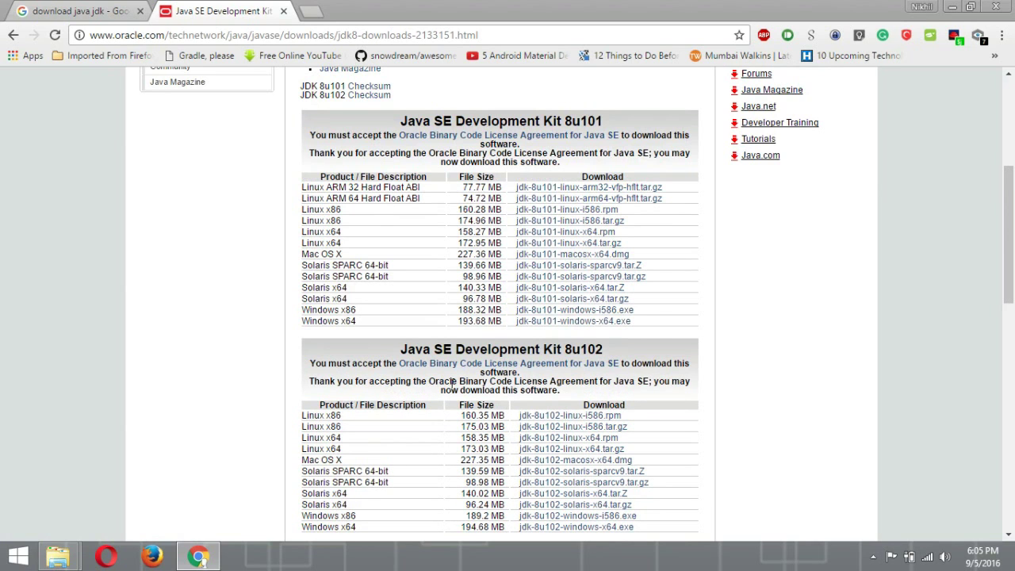
{"action": "scroll", "coordinate": [453, 384], "scroll_direction": "down", "scroll_amount": 2}
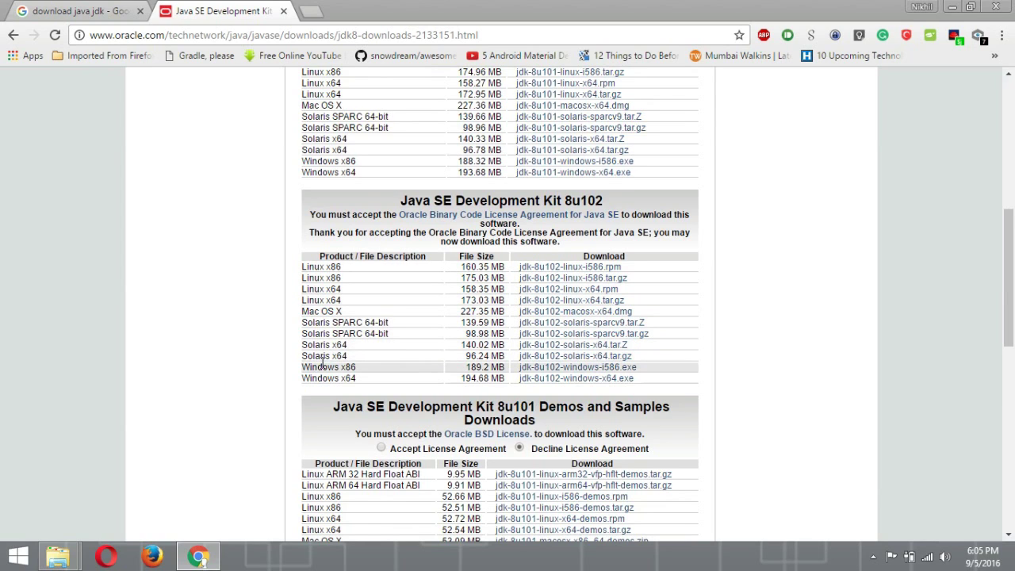
{"action": "left_click_drag", "start_coordinate": [334, 371], "coordinate": [332, 371]}
{"action": "left_click", "coordinate": [333, 370]}
{"action": "left_click_drag", "start_coordinate": [347, 367], "coordinate": [361, 368]}
{"action": "left_click", "coordinate": [365, 369]}
- Find the Windows x64 row and the 8u101 version in the JDK 8u101 table
{"action": "left_click", "coordinate": [569, 372]}
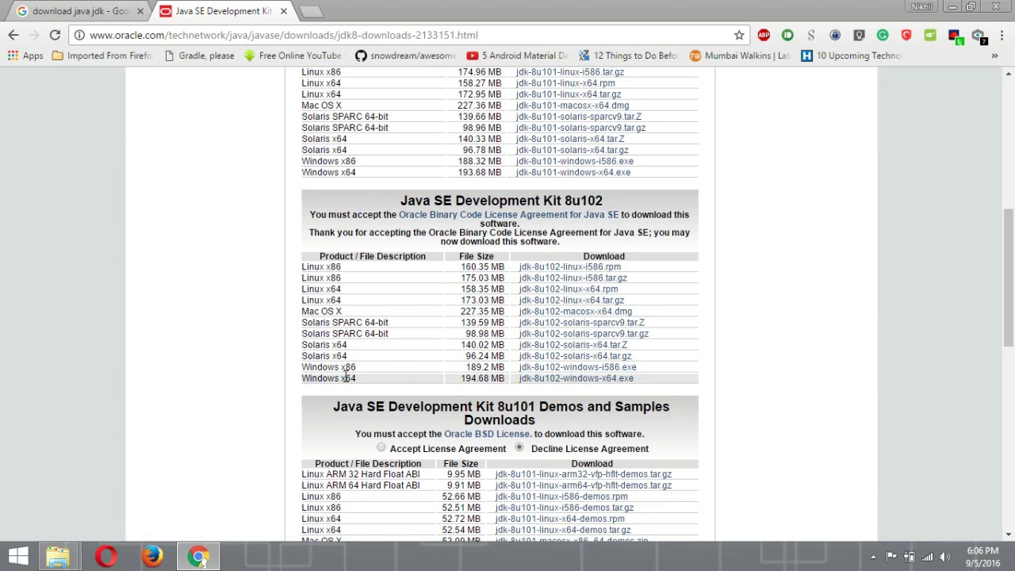
{"action": "left_click_drag", "start_coordinate": [345, 376], "coordinate": [372, 379]}
{"action": "left_click", "coordinate": [372, 379]}
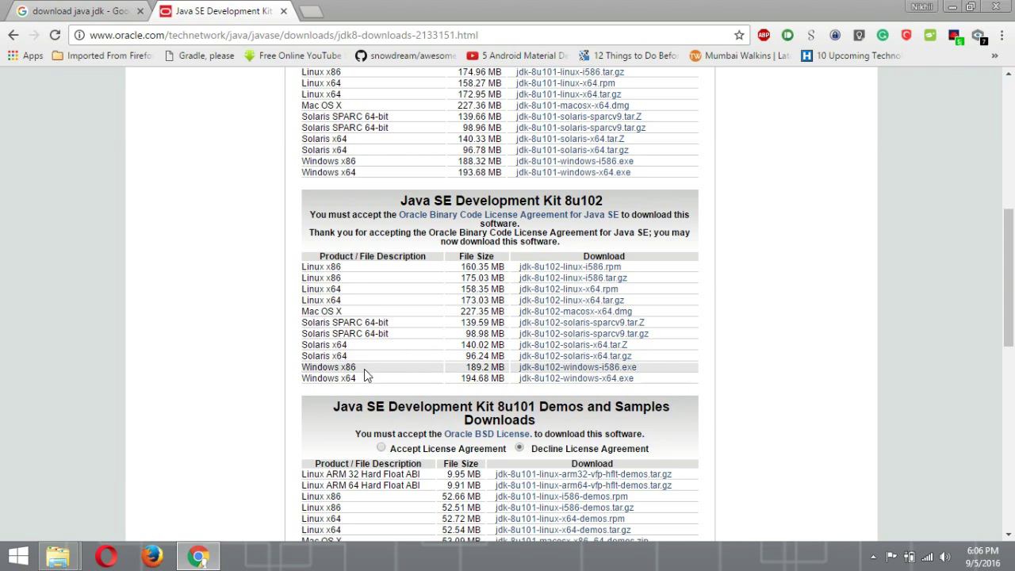
{"action": "scroll", "coordinate": [365, 375], "scroll_direction": "up", "scroll_amount": 5}
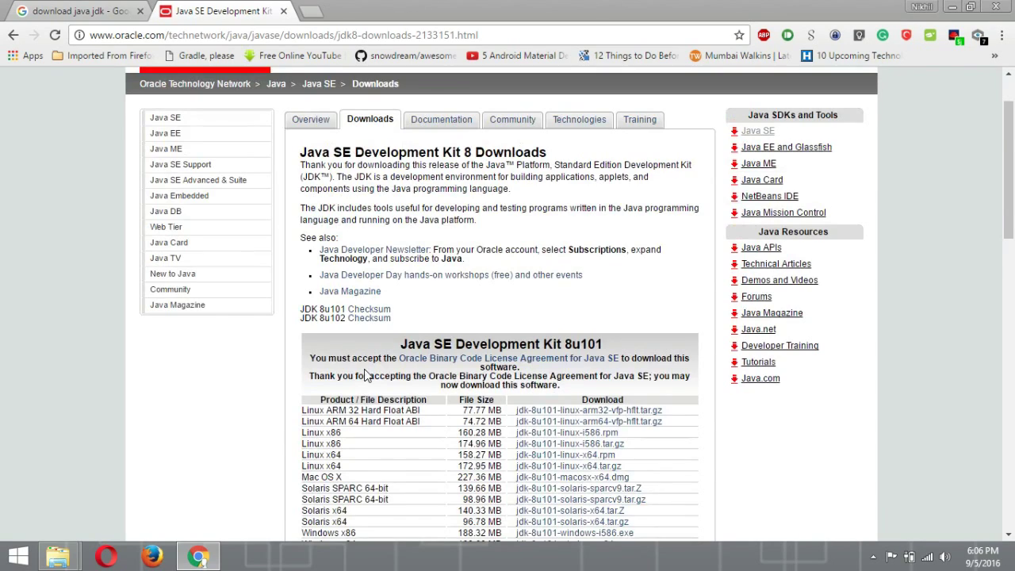
{"action": "scroll", "coordinate": [364, 375], "scroll_direction": "down", "scroll_amount": 6}
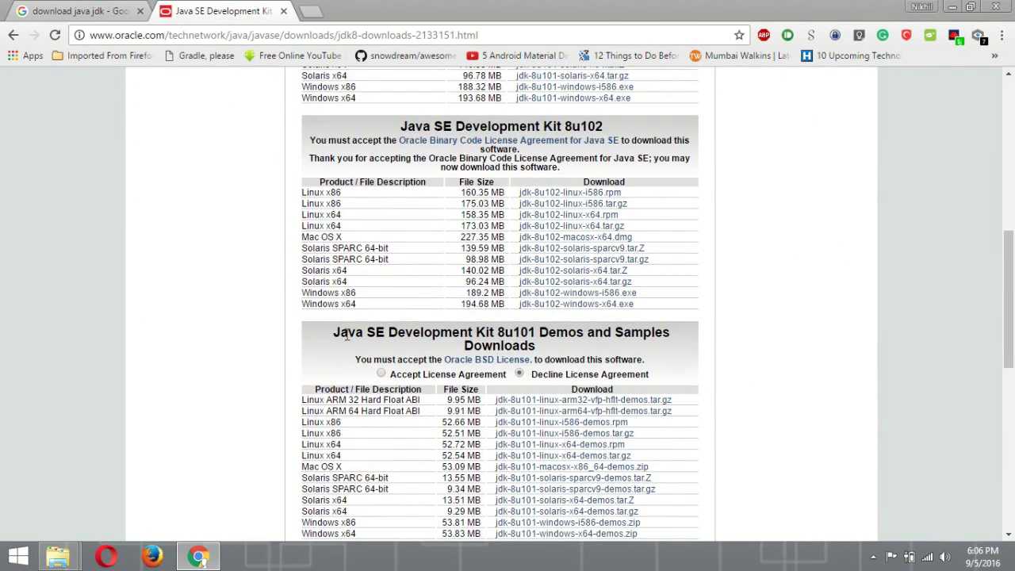
{"action": "scroll", "coordinate": [476, 264], "scroll_direction": "up", "scroll_amount": 2}
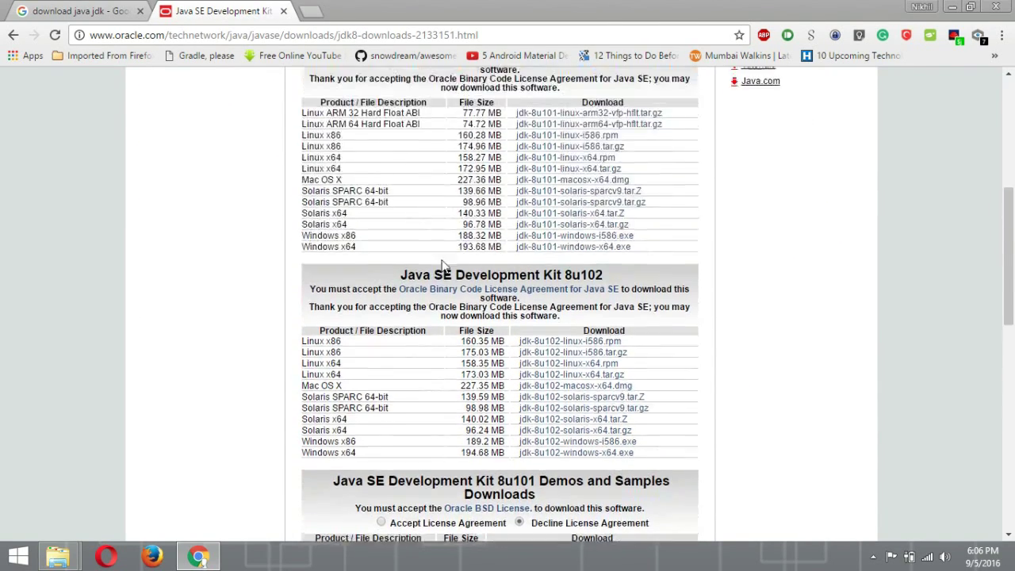
{"action": "scroll", "coordinate": [611, 197], "scroll_direction": "up", "scroll_amount": 1}
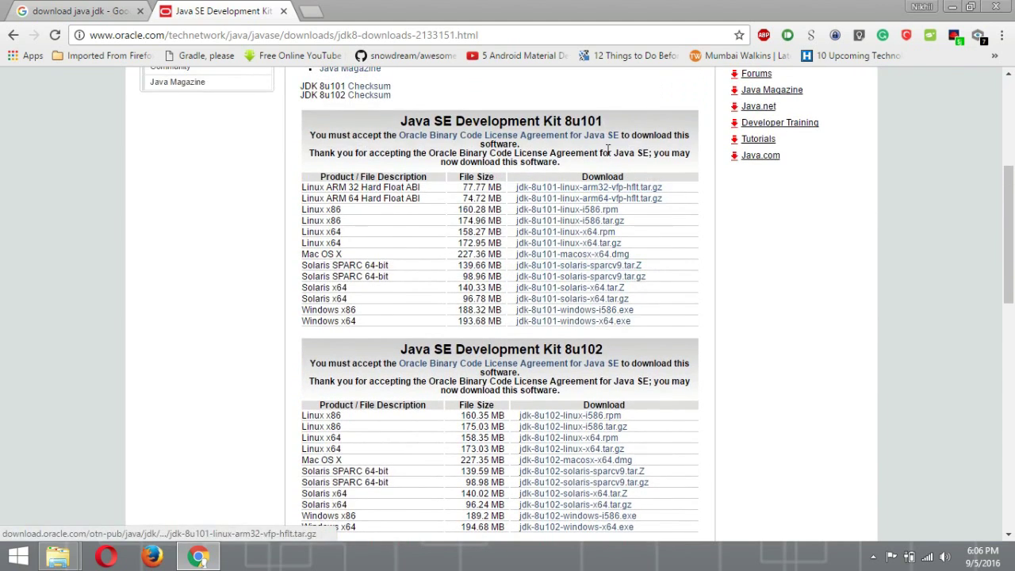
{"action": "double_click", "coordinate": [596, 119]}
{"action": "left_click", "coordinate": [257, 357]}
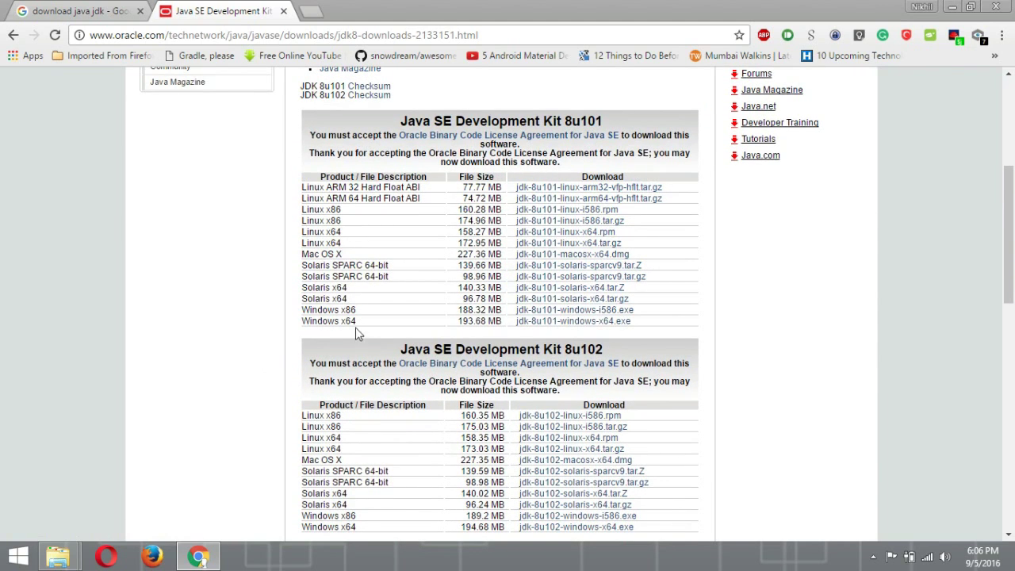
- Download jdk-8u101-windows-x64.exe from the 8u101 table
{"action": "left_click_drag", "start_coordinate": [347, 321], "coordinate": [359, 321]}
{"action": "left_click", "coordinate": [524, 330]}
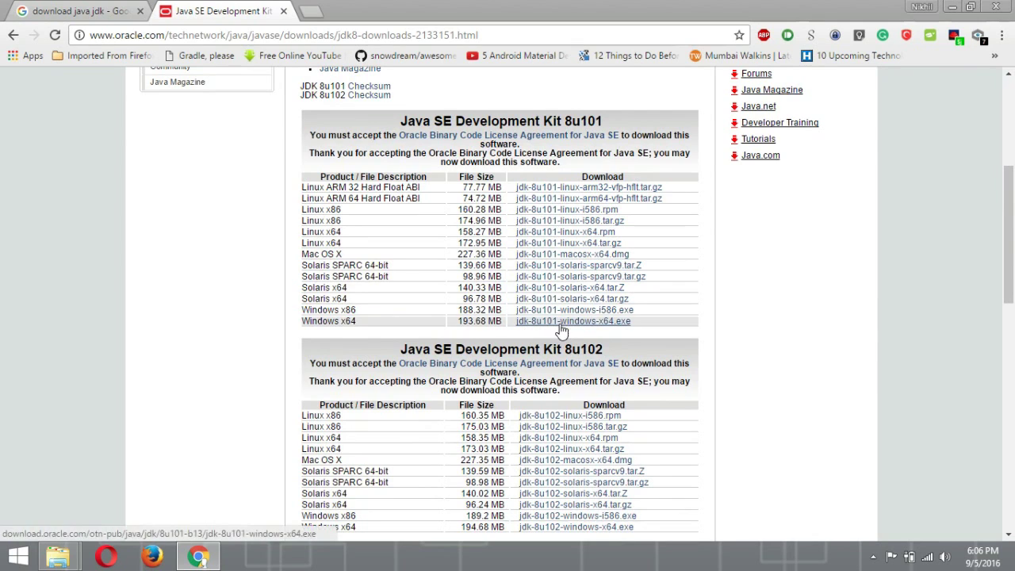
{"action": "left_click", "coordinate": [571, 323]}
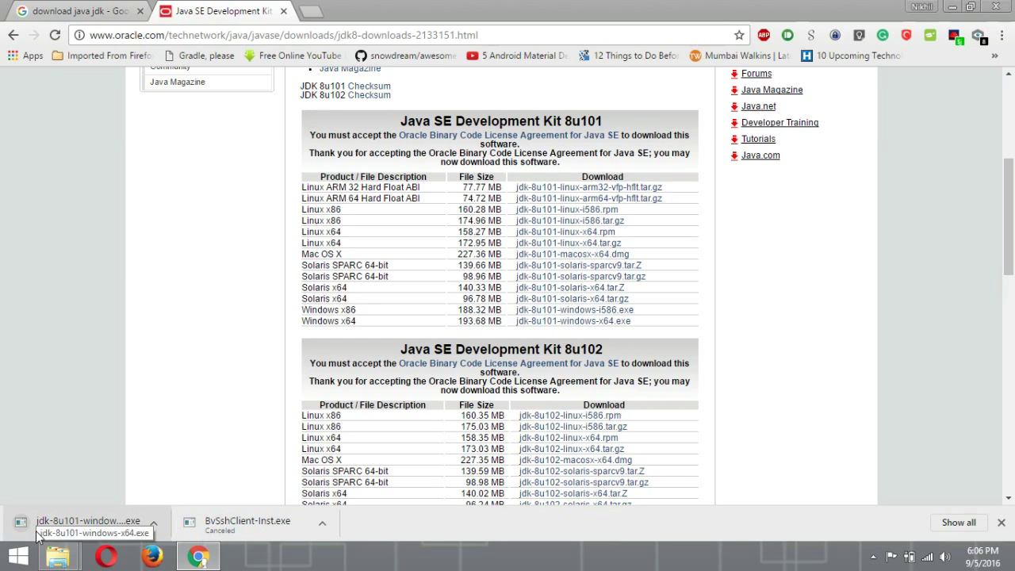
{"action": "right_click", "coordinate": [243, 526]}
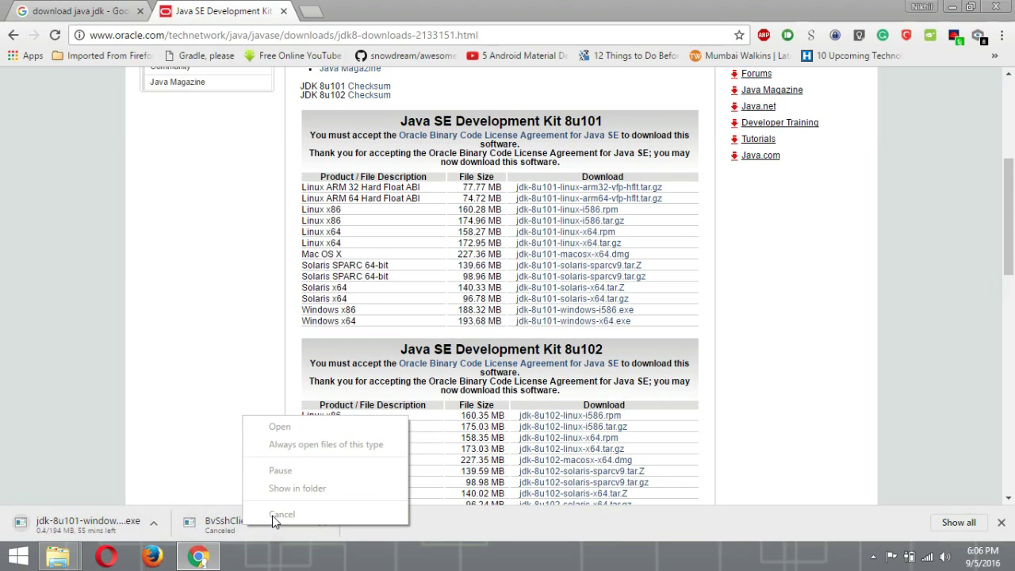
{"action": "left_click", "coordinate": [380, 534]}
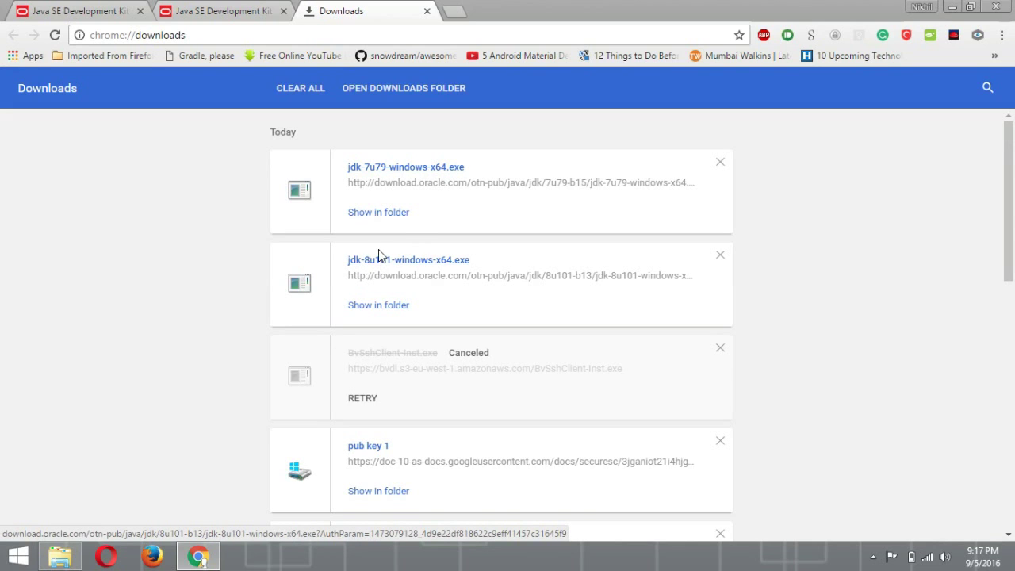
- Switch tabs with Ctrl+Shift+Tab to the JDK 8 page, then to the JDK 7u79 downloads page
{"action": "key", "text": "ctrl+shift+Tab"}
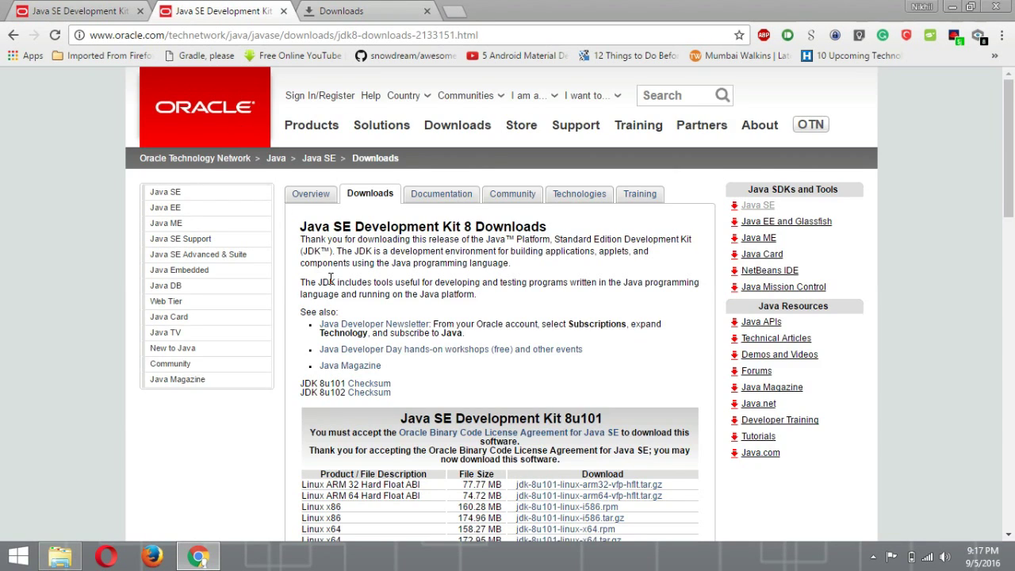
{"action": "scroll", "coordinate": [446, 298], "scroll_direction": "down", "scroll_amount": 1}
{"action": "key", "text": "ctrl+shift+Tab"}
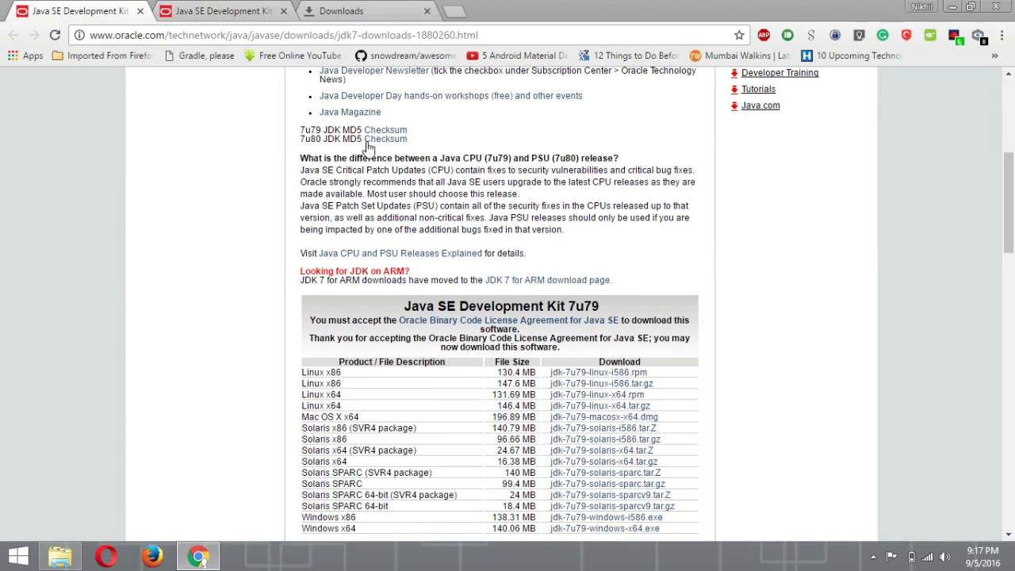
- Search 'download java jdk 7' in a new tab, open a JDK result, then return to Downloads
{"action": "left_click", "coordinate": [453, 12]}
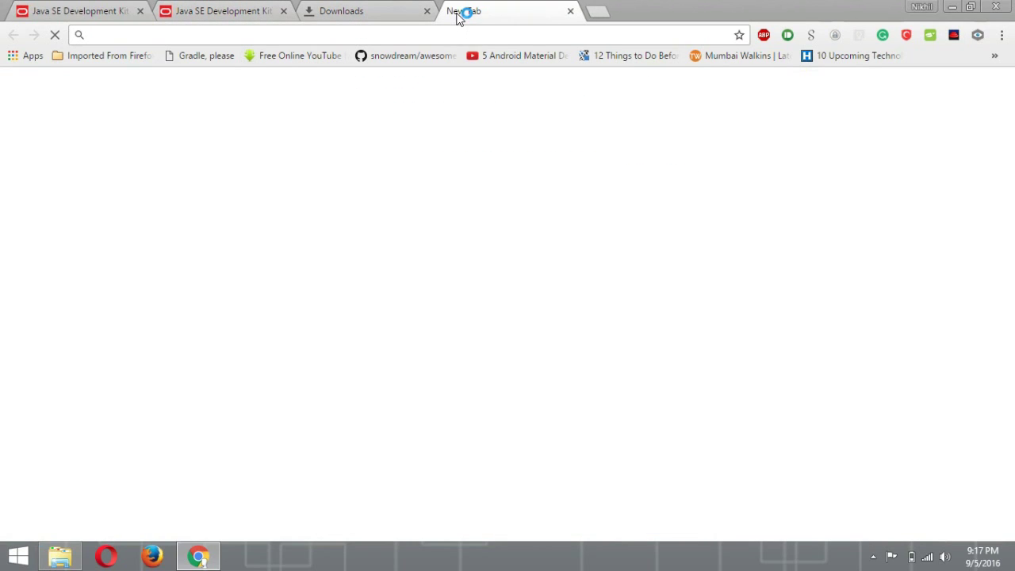
{"action": "type", "text": "do"}
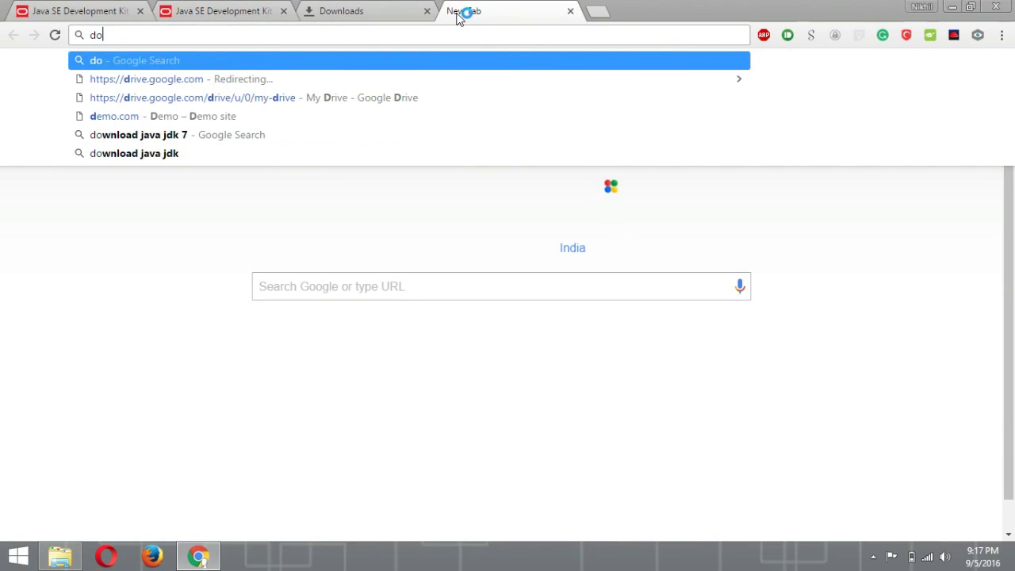
{"action": "type", "text": "wnload"}
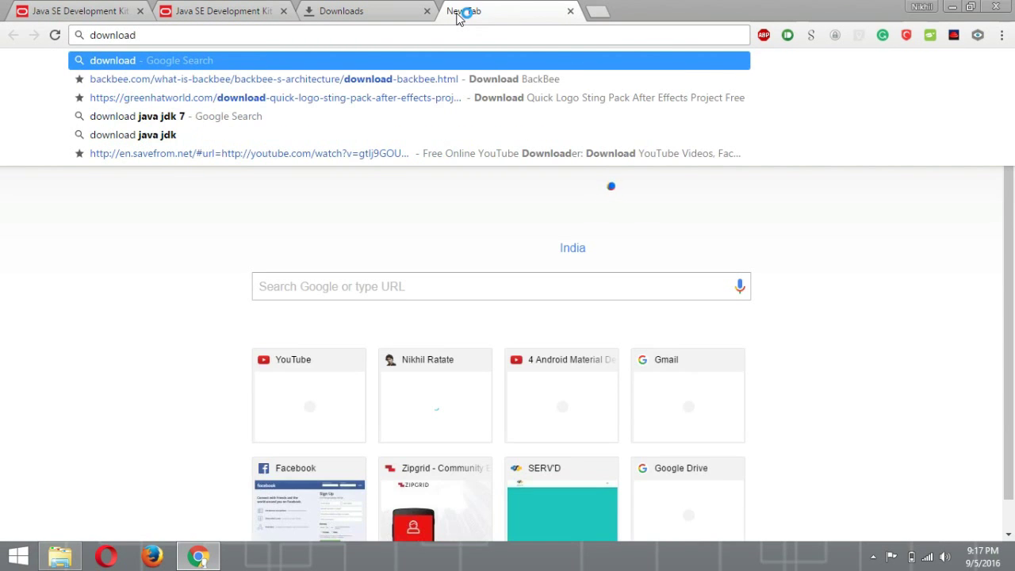
{"action": "key", "text": "Down"}
{"action": "key", "text": "Down"}
{"action": "key", "text": "Down"}
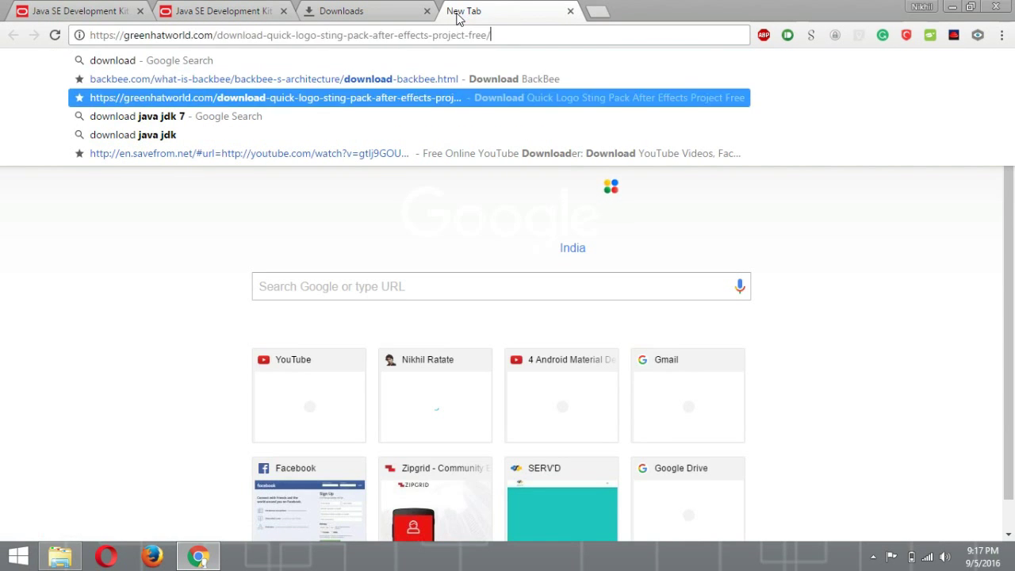
{"action": "key", "text": "Return"}
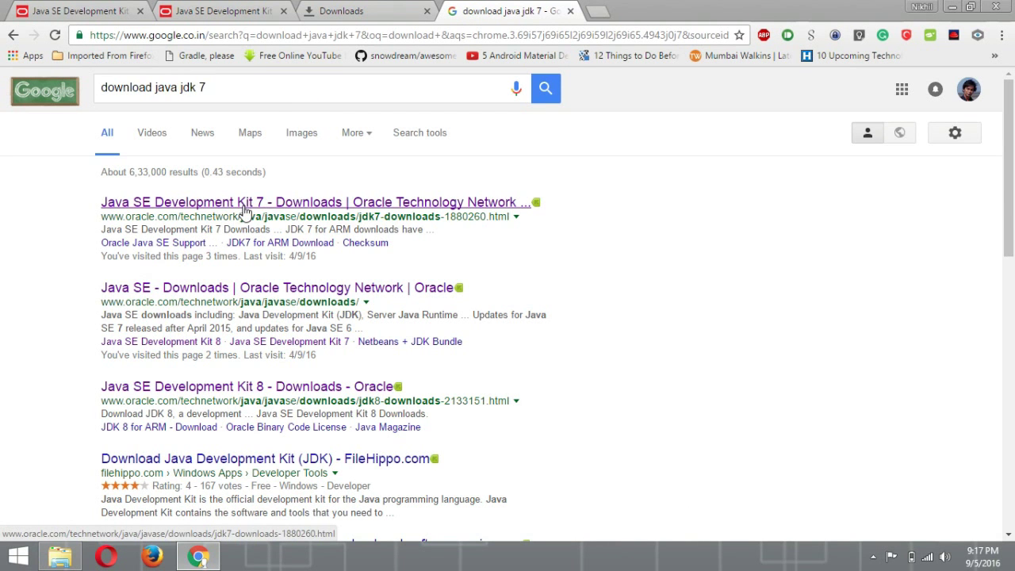
{"action": "left_click", "coordinate": [253, 388]}
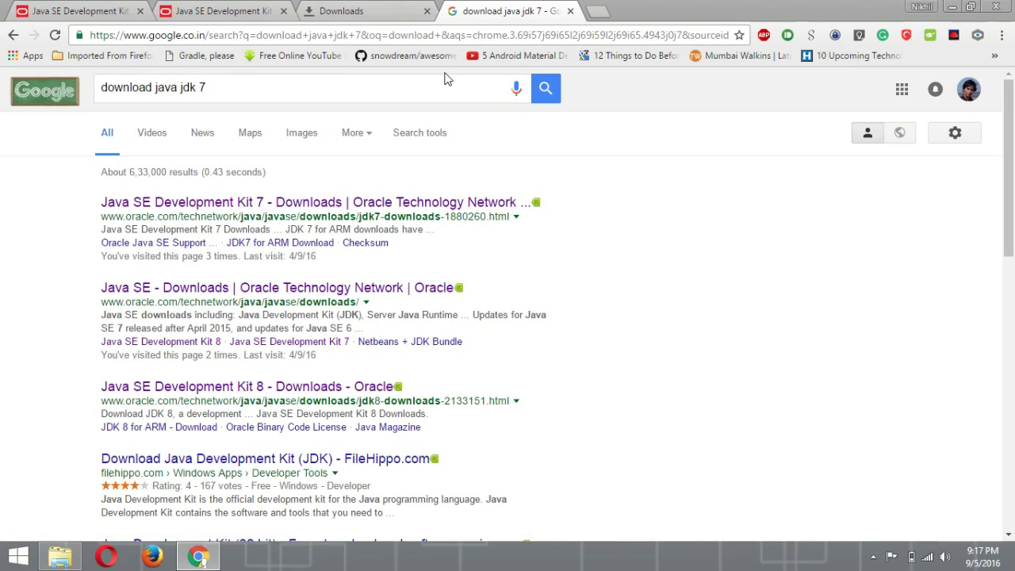
{"action": "left_click", "coordinate": [391, 11]}
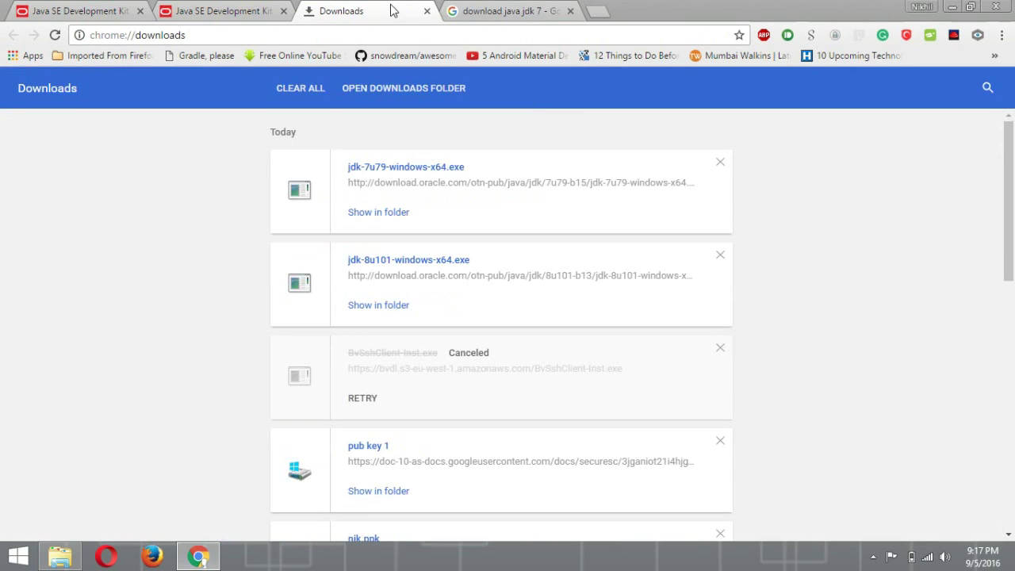
- Show jdk-7u79-windows-x64.exe in its Downloads folder
{"action": "left_click", "coordinate": [379, 214]}
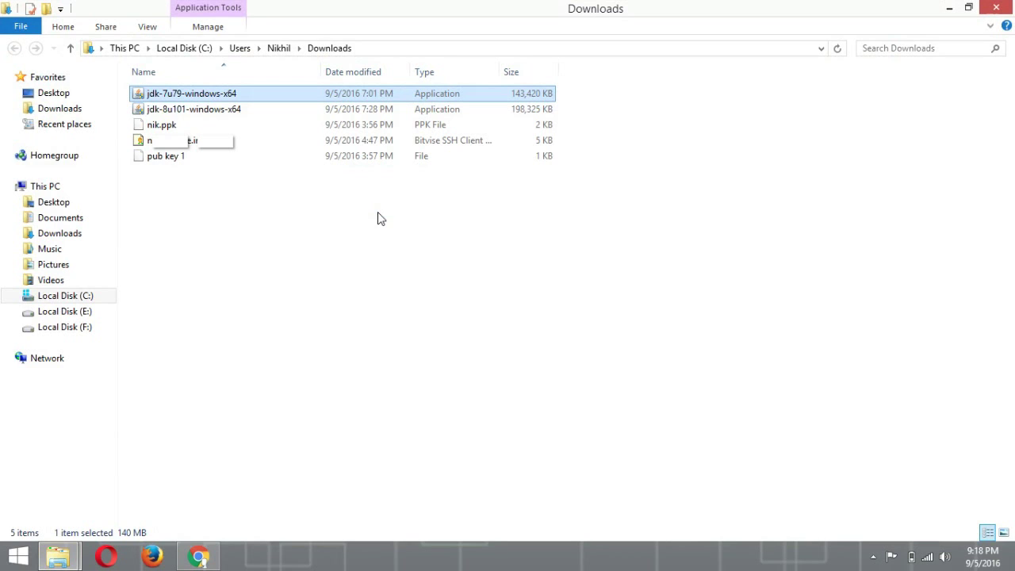
- Run jdk-7u79-windows-x64 from the Downloads folder and approve the User Account Control prompt
{"action": "double_click", "coordinate": [221, 96]}
{"action": "mouse_move", "coordinate": [56, 562]}
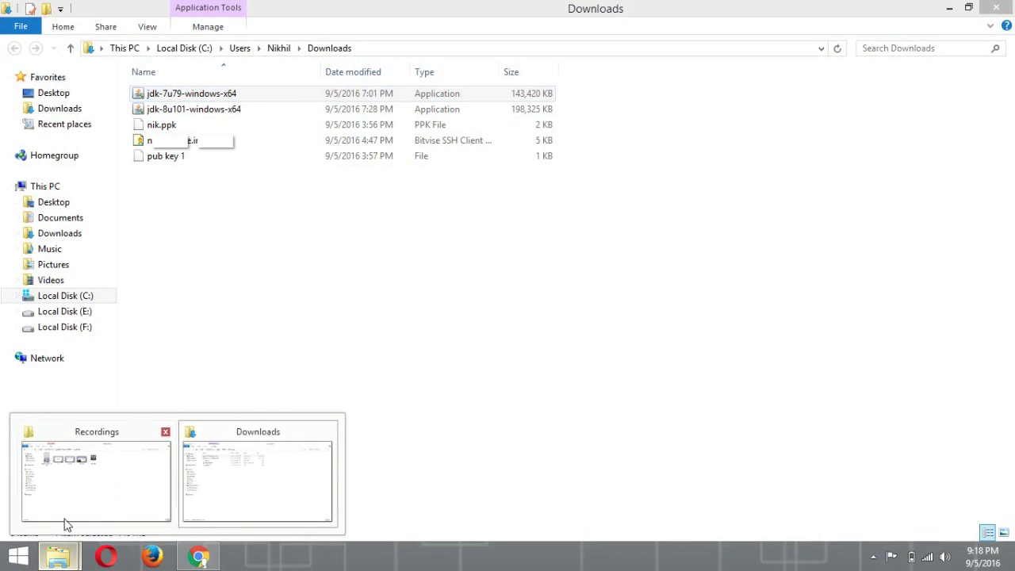
{"action": "mouse_move", "coordinate": [70, 503]}
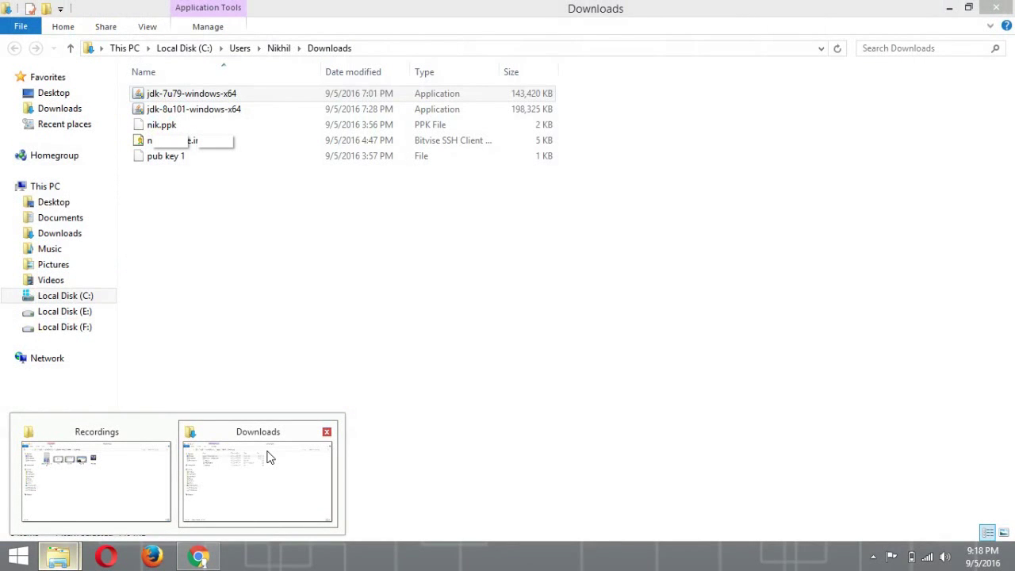
{"action": "left_click", "coordinate": [262, 476]}
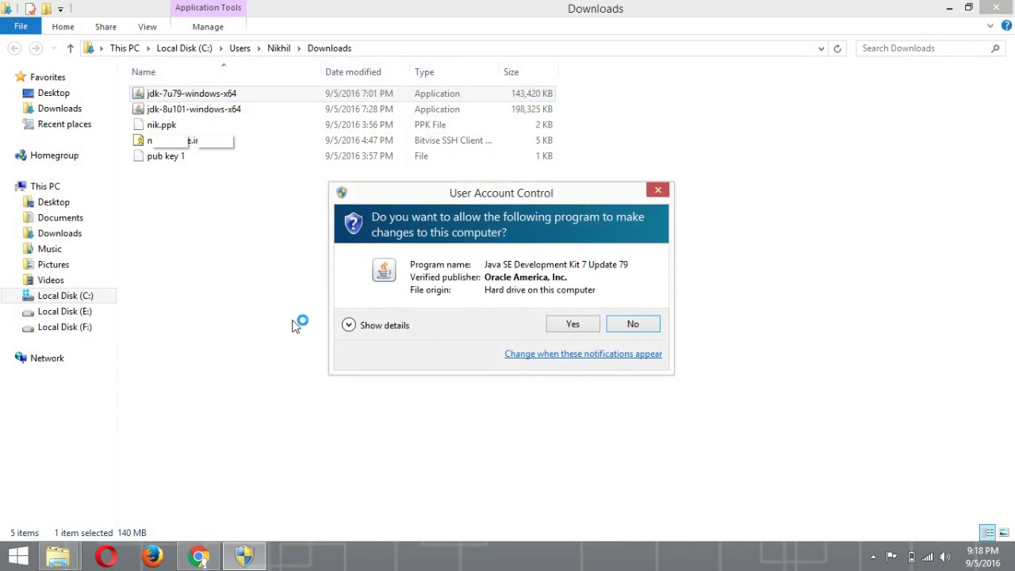
{"action": "left_click", "coordinate": [575, 330]}
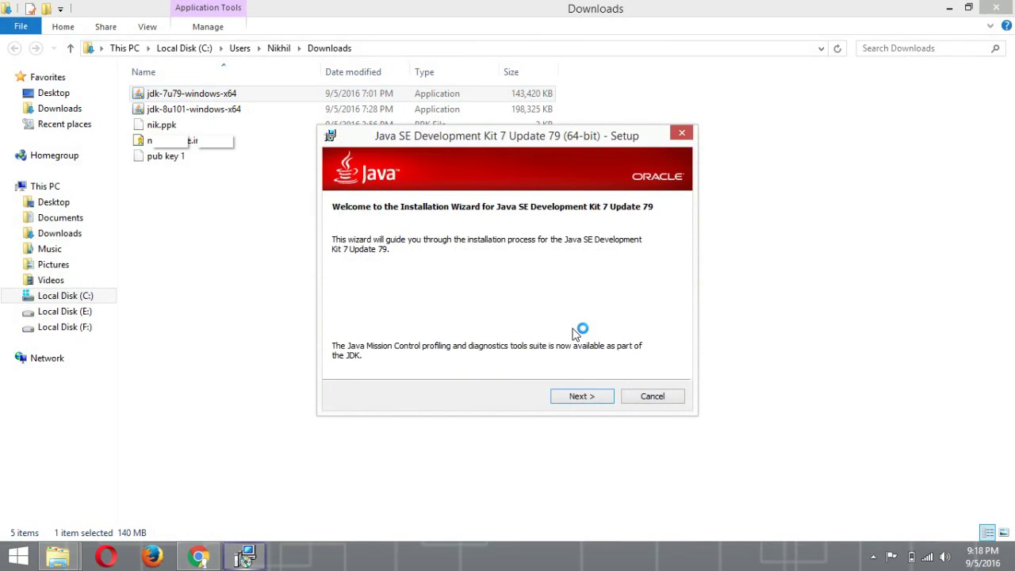
- Accept the welcome page and default features to install JDK 7 Update 79 into C:\Program Files\Java\jdk1.7.0_79\
{"action": "left_click", "coordinate": [587, 399]}
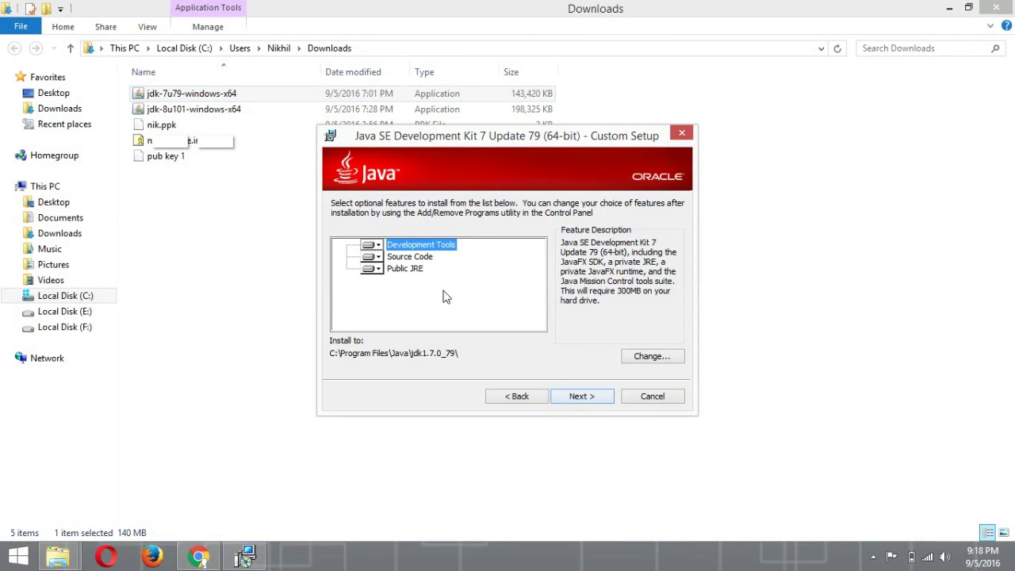
{"action": "left_click", "coordinate": [592, 396]}
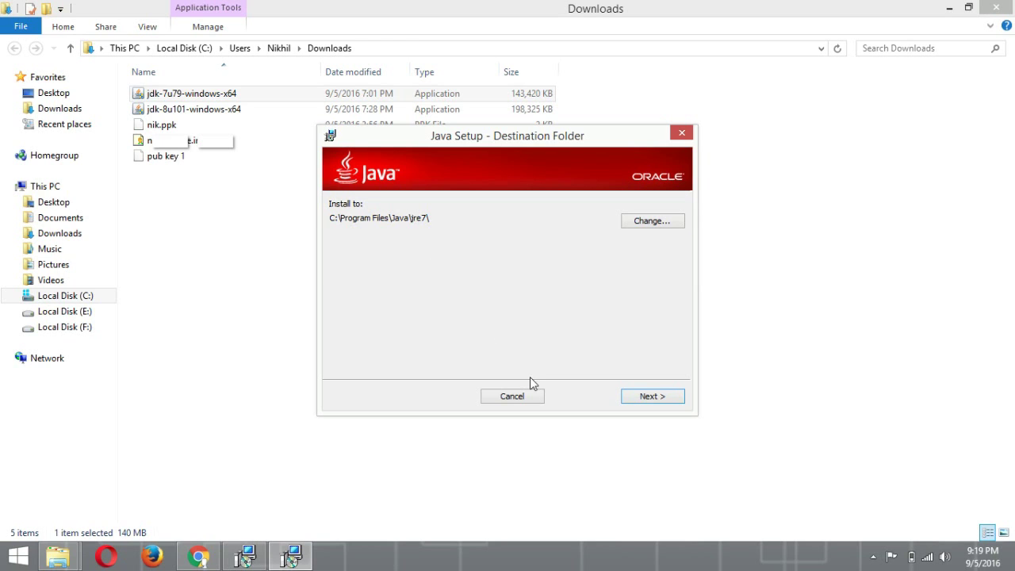
- Install the JRE into C:\Program Files\Java\jre7\, close the finished wizard, and clear the Downloads selection
{"action": "left_click", "coordinate": [641, 400]}
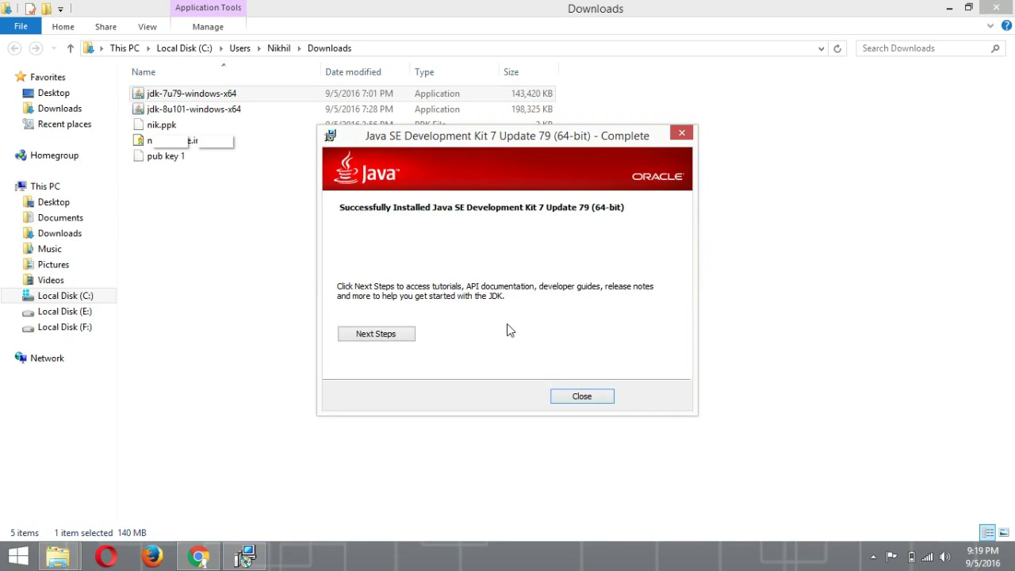
{"action": "left_click", "coordinate": [566, 400]}
{"action": "left_click", "coordinate": [278, 284]}
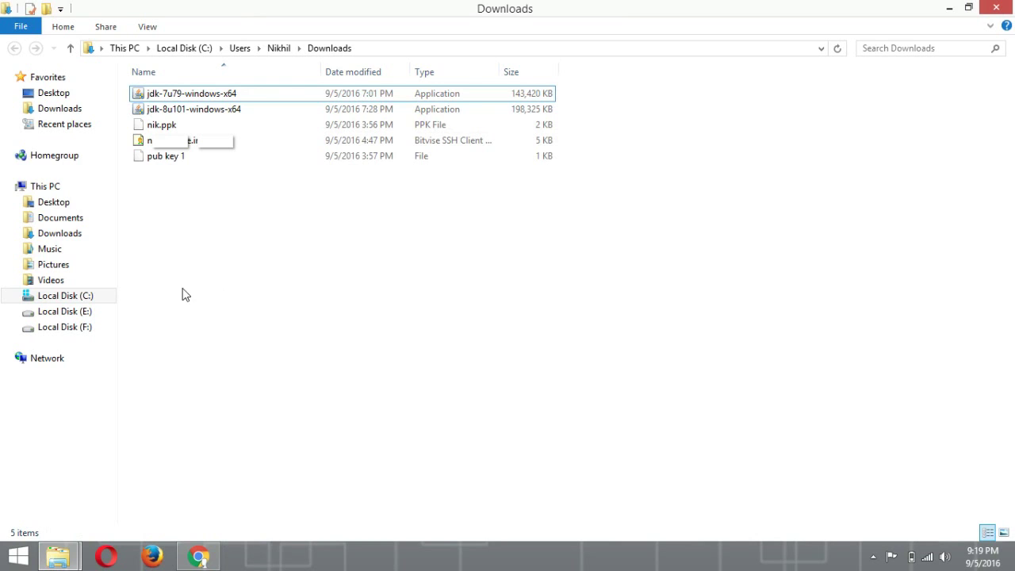
- Browse from Local Disk (C:) through Program Files into the Java folder
{"action": "left_click", "coordinate": [66, 299]}
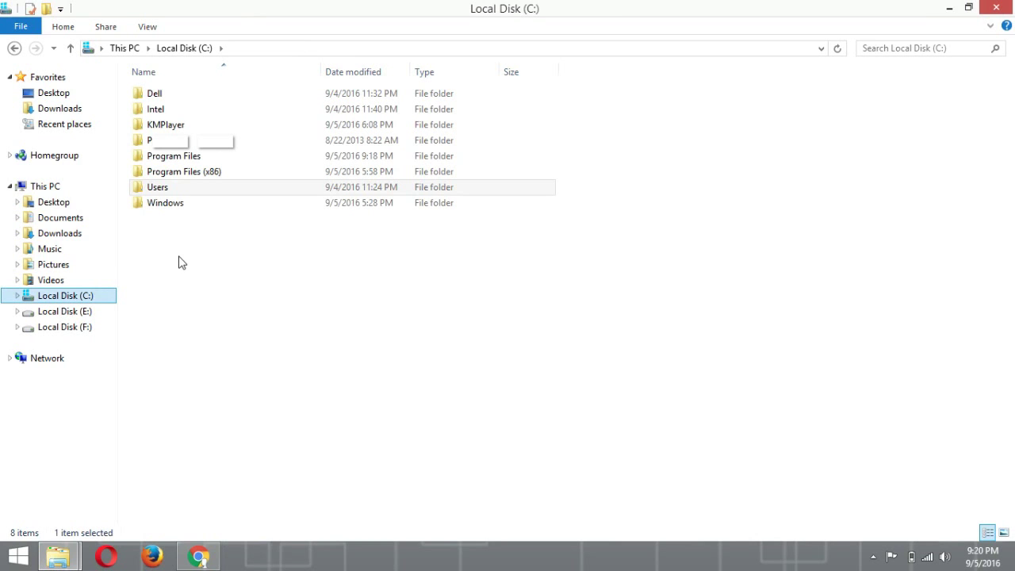
{"action": "double_click", "coordinate": [203, 159]}
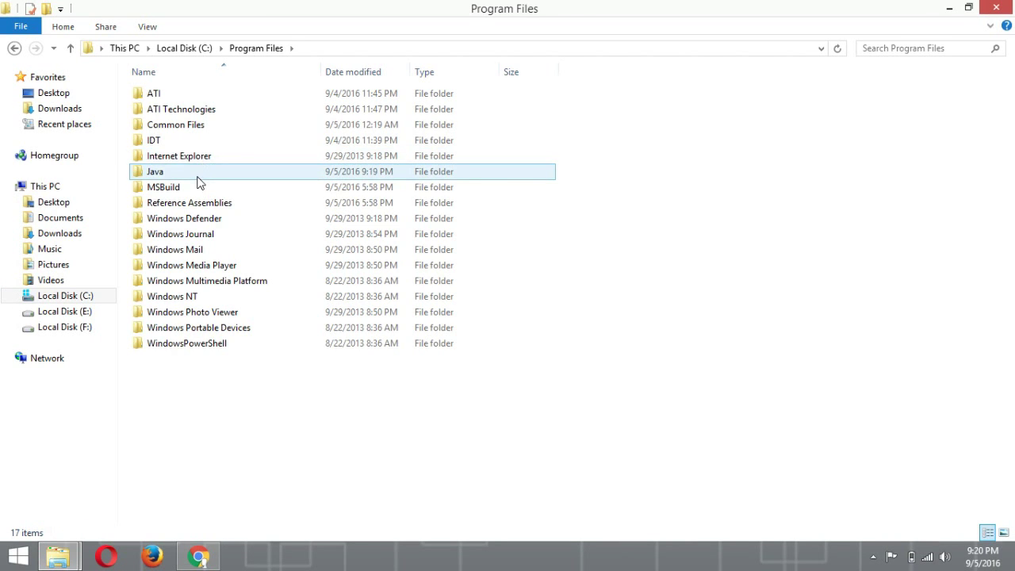
{"action": "double_click", "coordinate": [199, 183]}
- Look inside the jdk1.7.0_79 and jre7 folders, returning to Java each time
{"action": "left_click", "coordinate": [191, 95]}
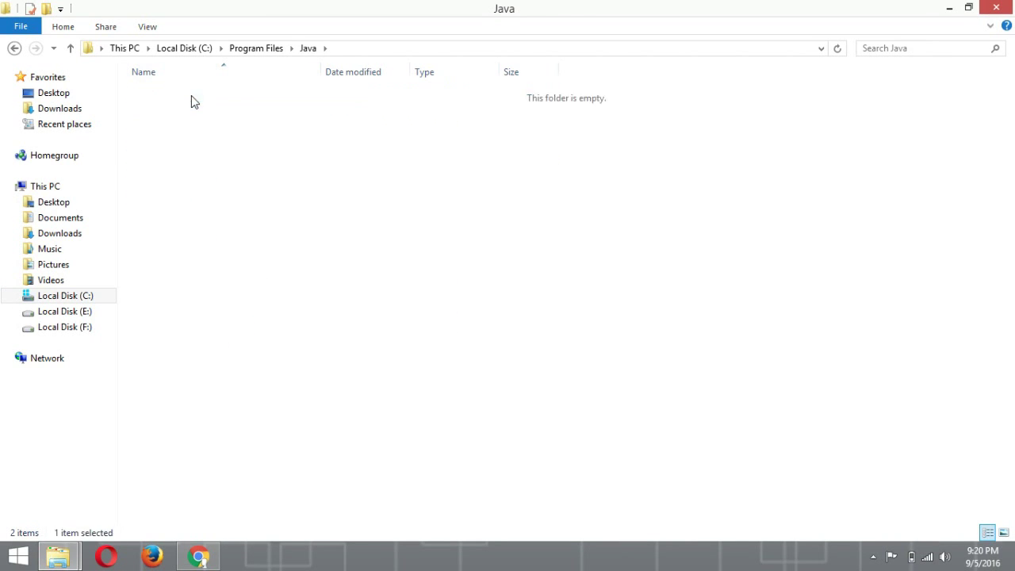
{"action": "key", "text": "BackSpace"}
{"action": "key", "text": "Down"}
{"action": "key", "text": "Return"}
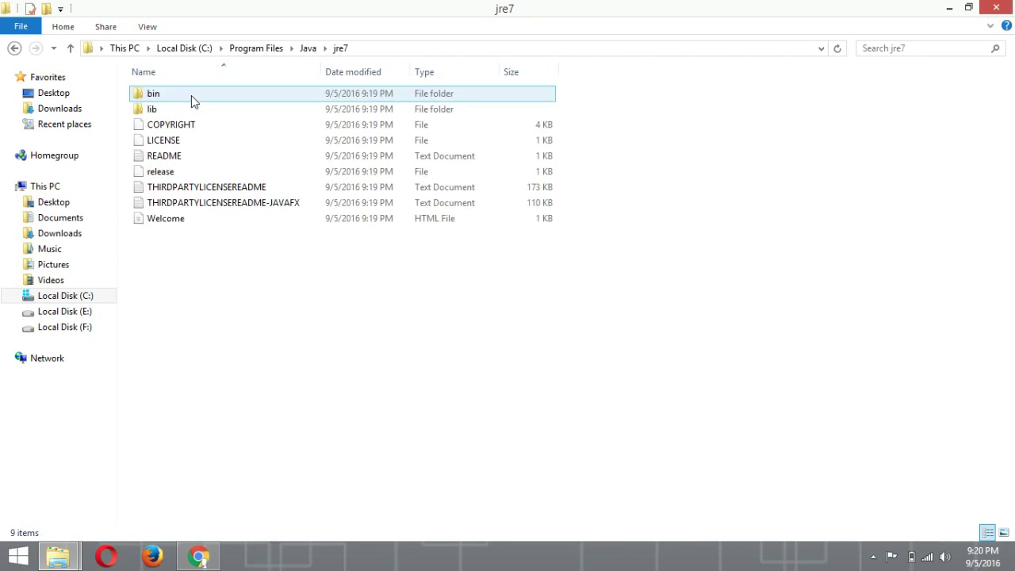
{"action": "key", "text": "BackSpace"}
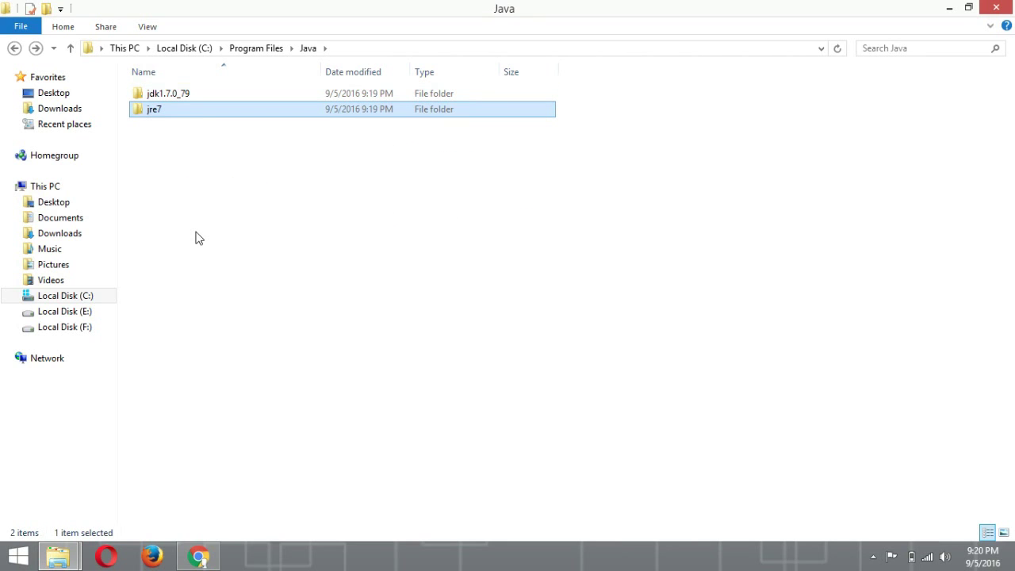
{"action": "mouse_move", "coordinate": [203, 559]}
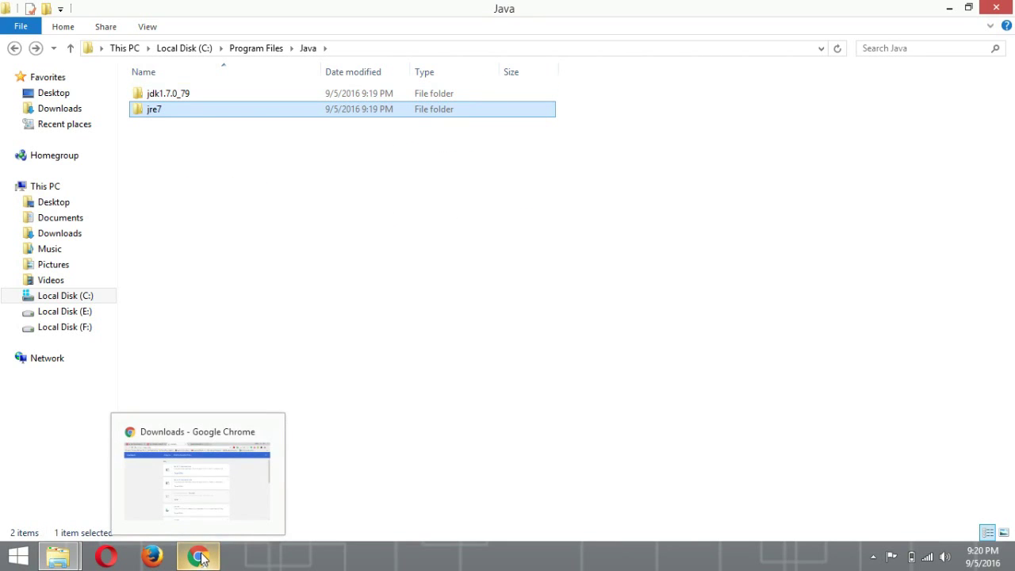
- Minimize the Java folder, Chrome and Recordings windows, then refresh the desktop
{"action": "left_click", "coordinate": [951, 9]}
{"action": "left_click", "coordinate": [951, 10]}
{"action": "left_click", "coordinate": [951, 9]}
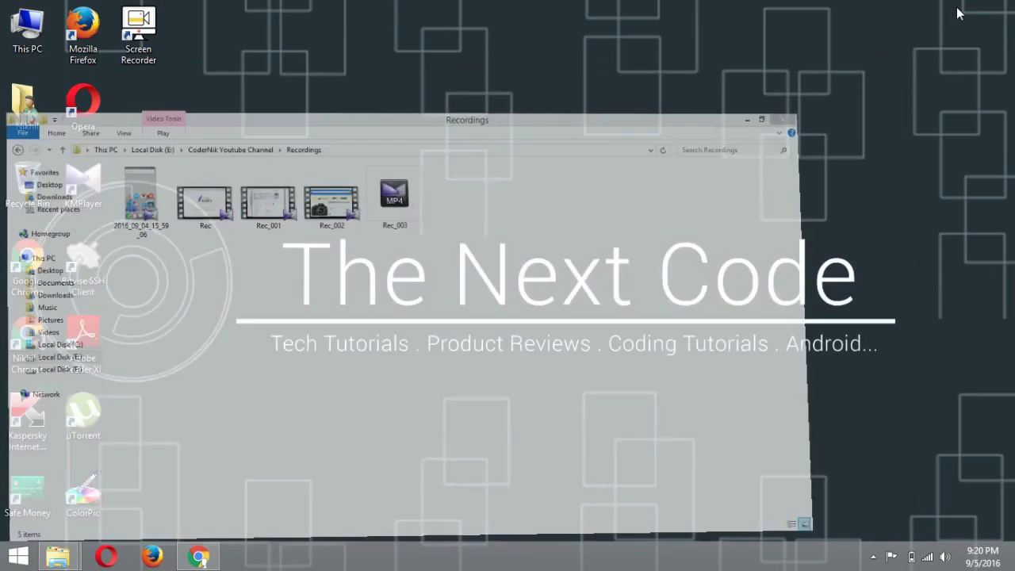
{"action": "right_click", "coordinate": [342, 145]}
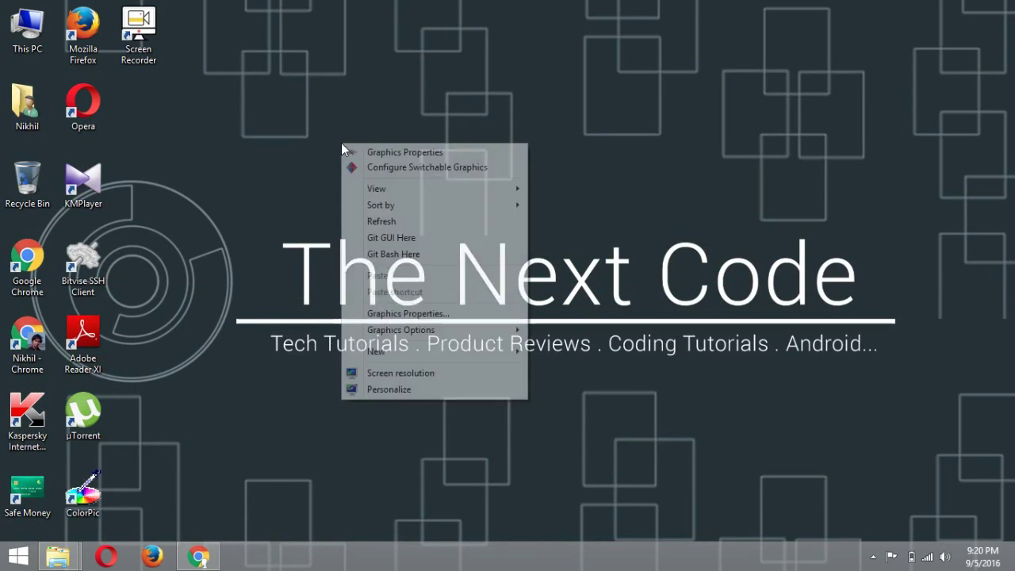
{"action": "left_click", "coordinate": [389, 221]}
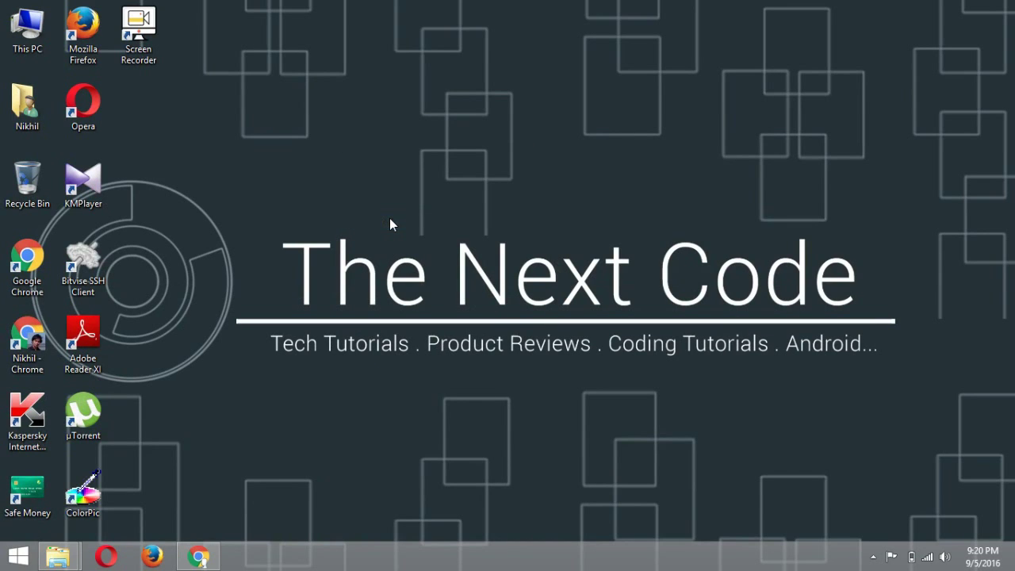